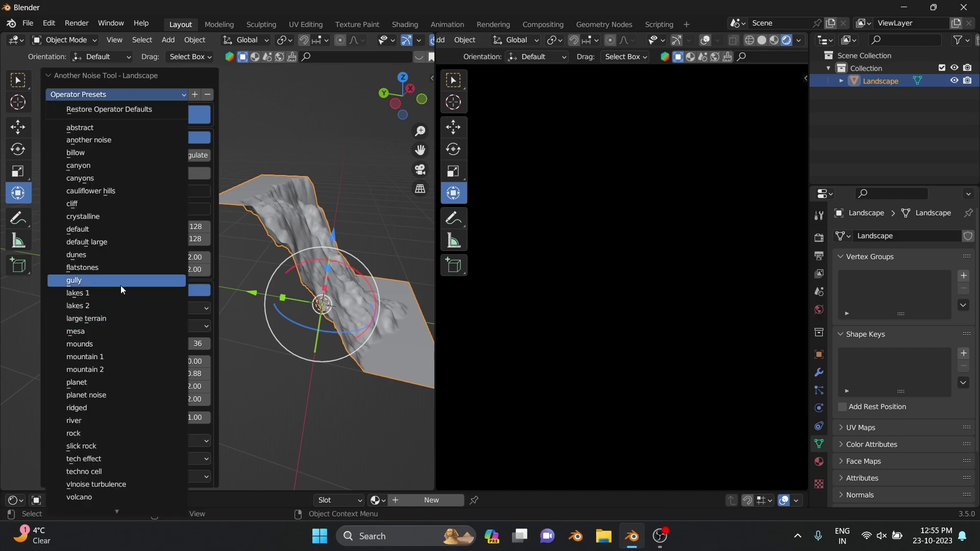
Apply the cliff terrain preset with a new random seed and scale the Landscape up.
left_click(178, 204)
left_click(208, 344)
left_click(207, 344)
left_click(207, 343)
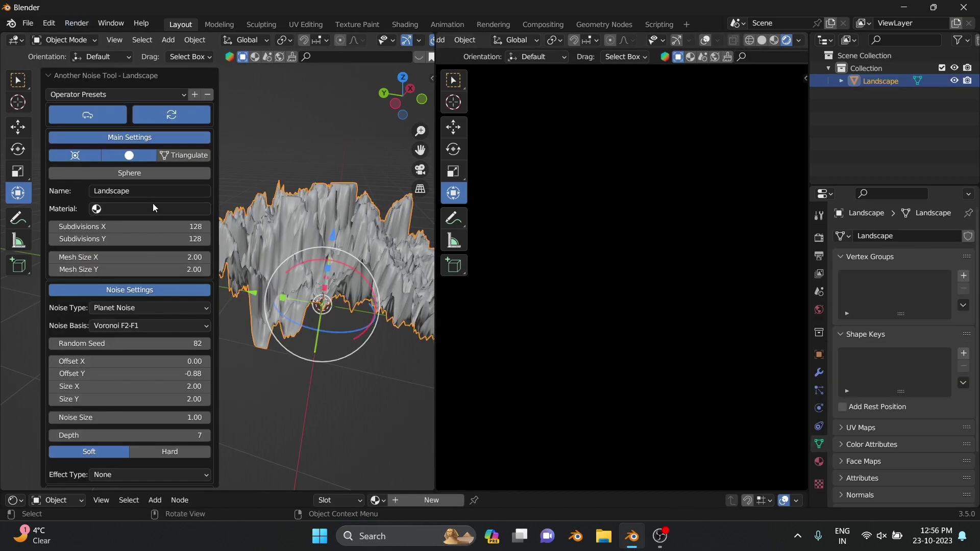
key("KP_1")
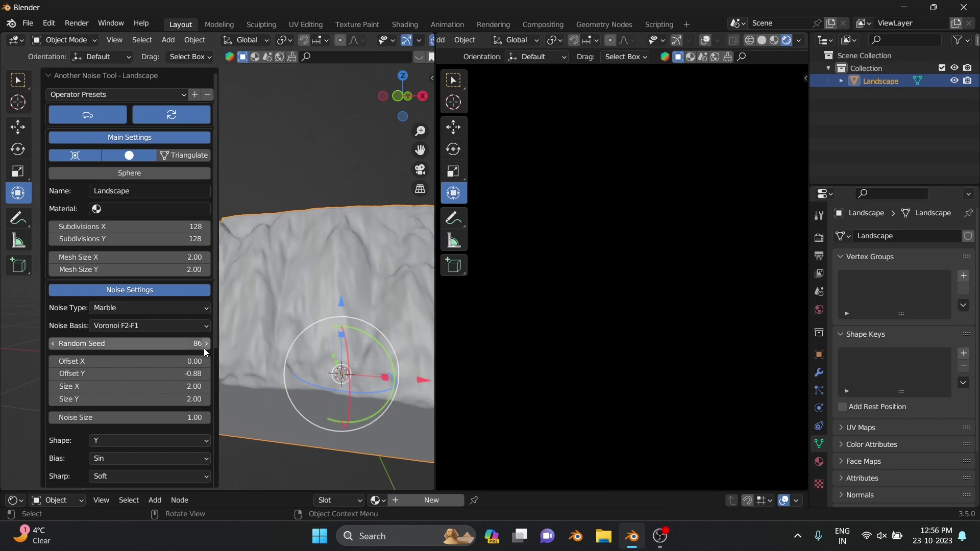
key("s")
left_click(448, 179)
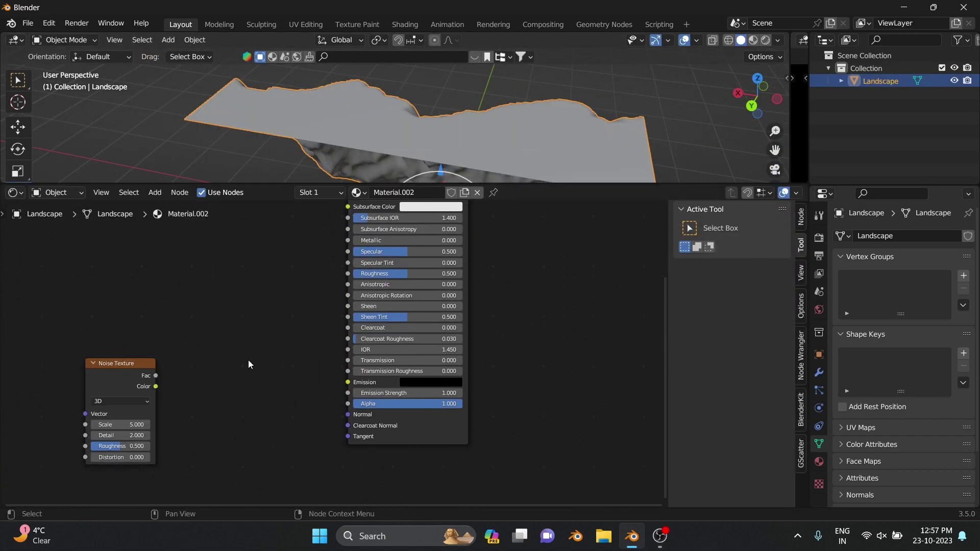
Add a Bump node to the cliff material.
key("shift+a")
type("bum")
key("Return")
left_click(240, 398)
Insert a ColorRamp between the noise and bump, with its dark stop at 0.487.
key("shift+a")
type("color ramp")
key("Return")
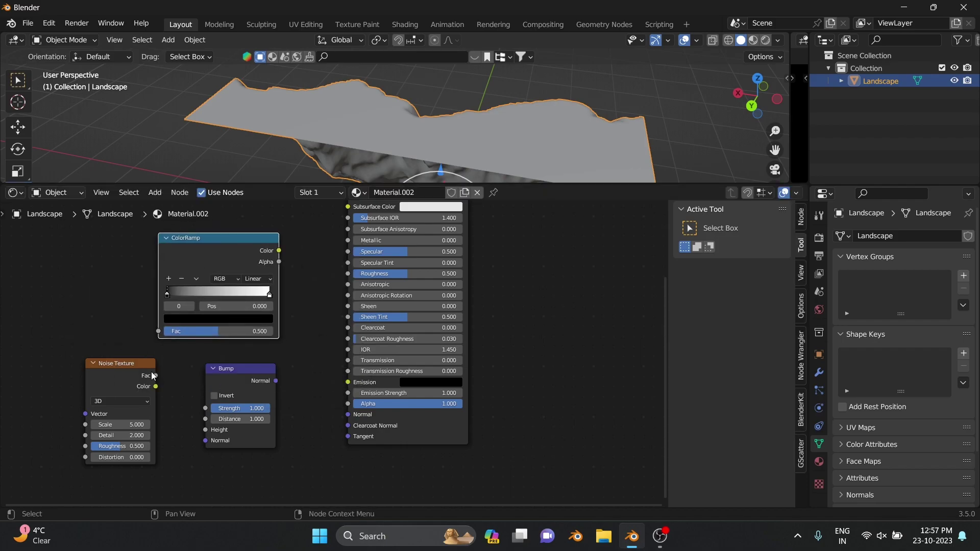
left_click(365, 348)
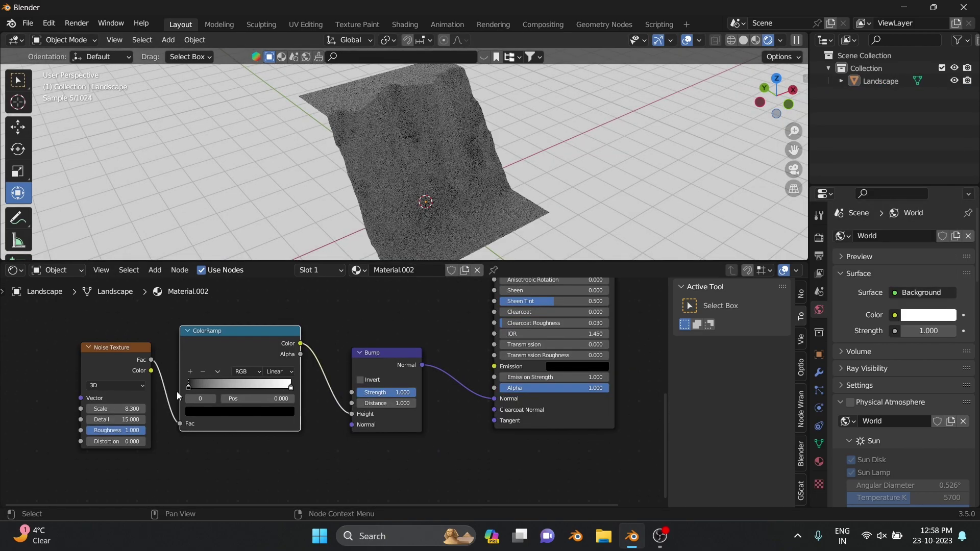
left_click_drag(271, 386, 238, 386)
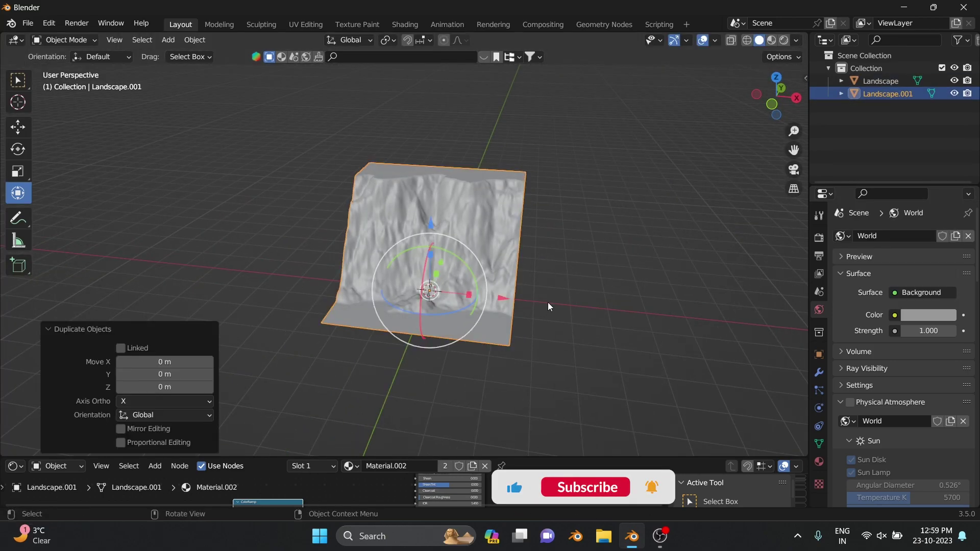
Duplicate the cliff again and place the new copy to the left.
left_click(519, 298)
key("shift+d")
left_click(390, 295)
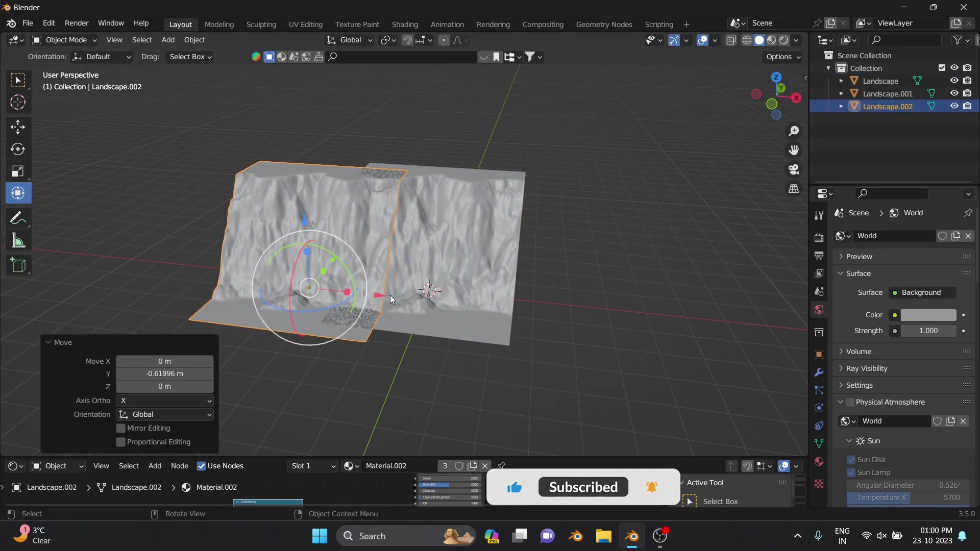
left_click(585, 318)
key("g")
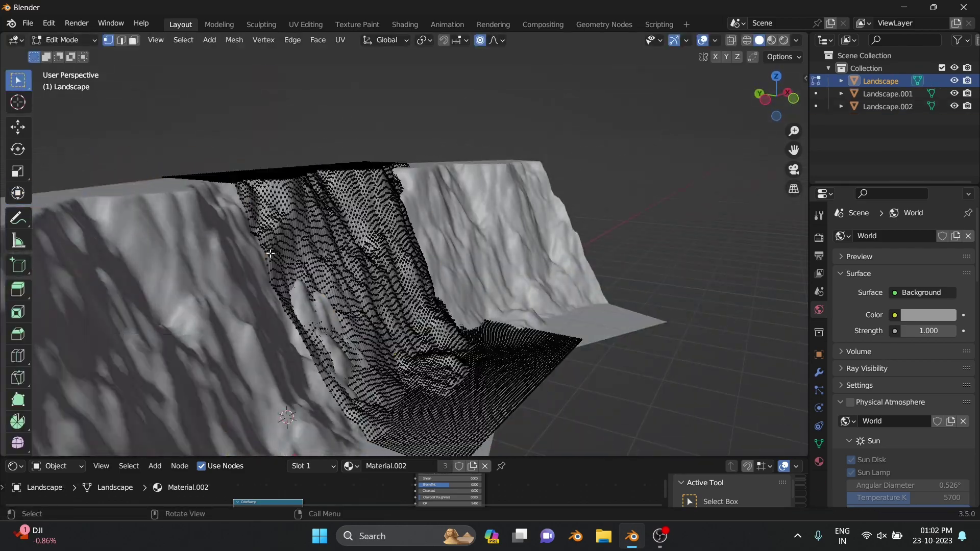
Reshape the cliff edges by moving vertices along Y with proportional falloff.
key("g")
key("y")
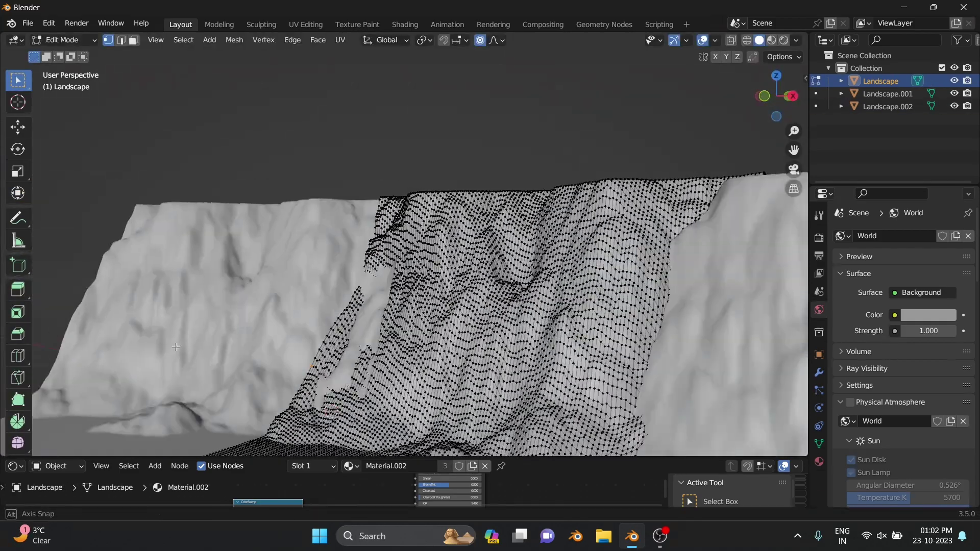
middle_click_drag(176, 347, 314, 381)
key("g")
scroll(296, 391, "down", 10)
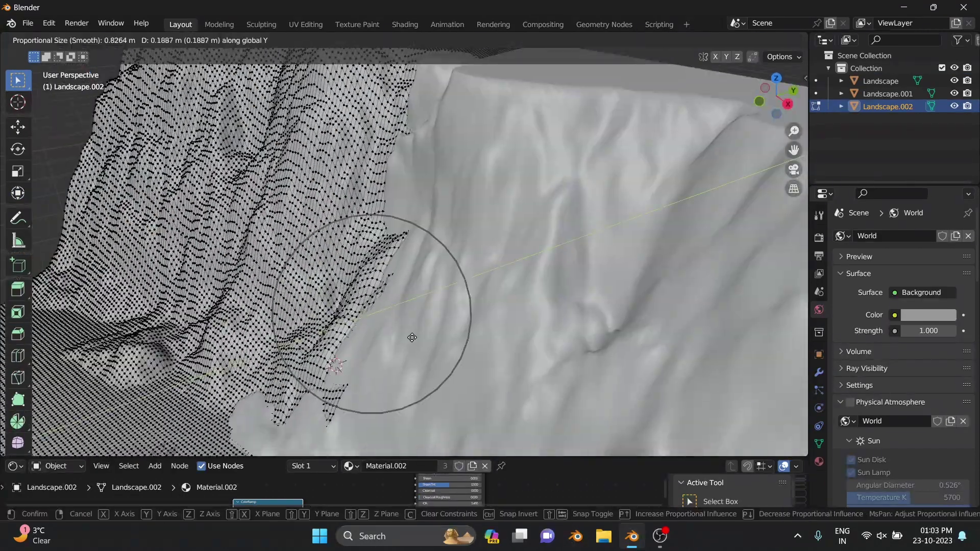
left_click(412, 337)
key("g")
left_click(394, 284)
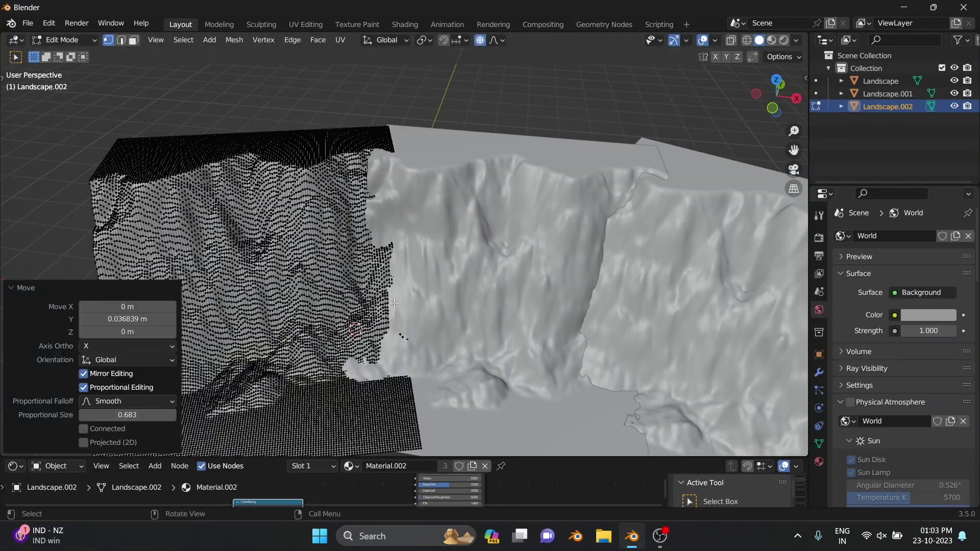
key("ctrl+Page_Down")
key("ctrl+Page_Down")
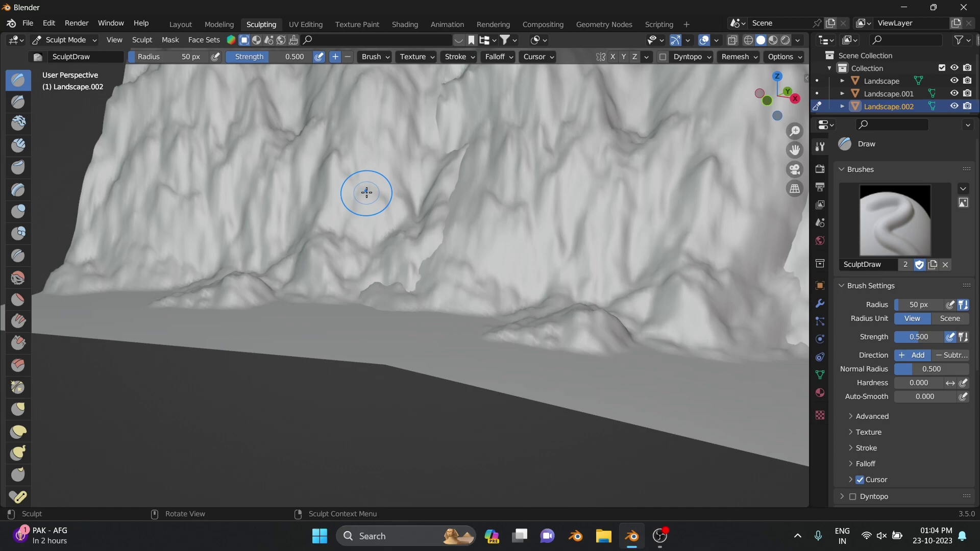
Sculpt rock detail into the cliffs with Clay Strips and Flatten/Contrast brushes.
scroll(472, 149, "up", 4)
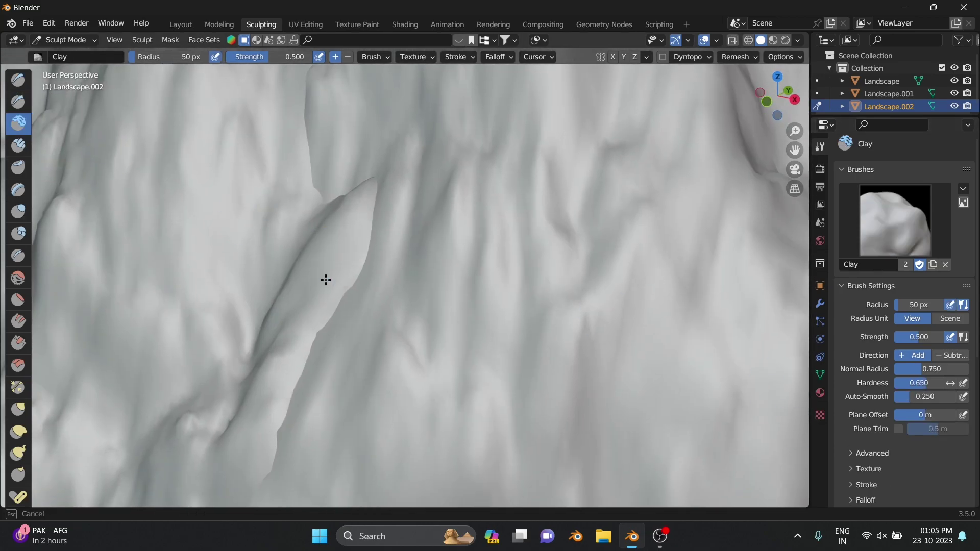
key("c")
scroll(492, 297, "down", 5)
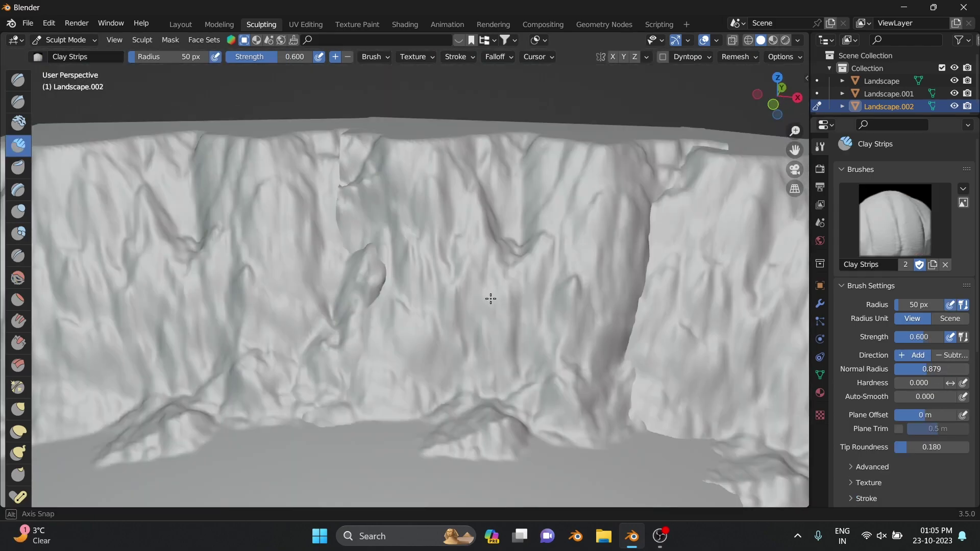
mouse_move(329, 241)
middle_mouse_down()
mouse_move(356, 299)
mouse_move(498, 288)
middle_mouse_up()
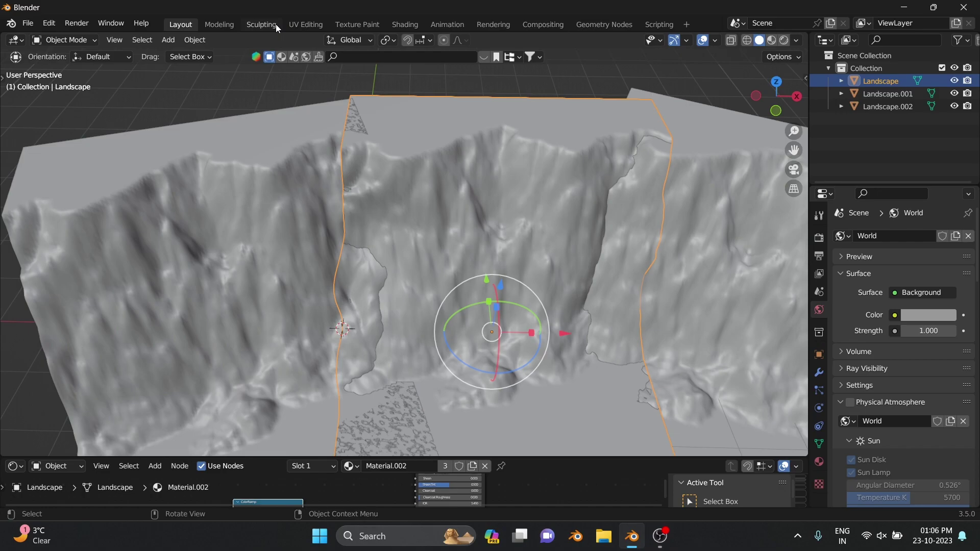
left_click(275, 23)
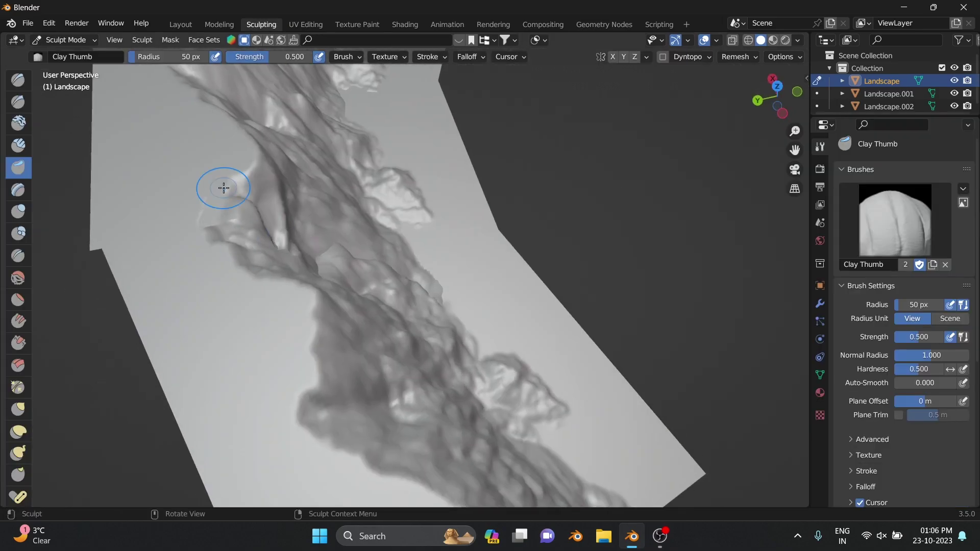
left_click(18, 299)
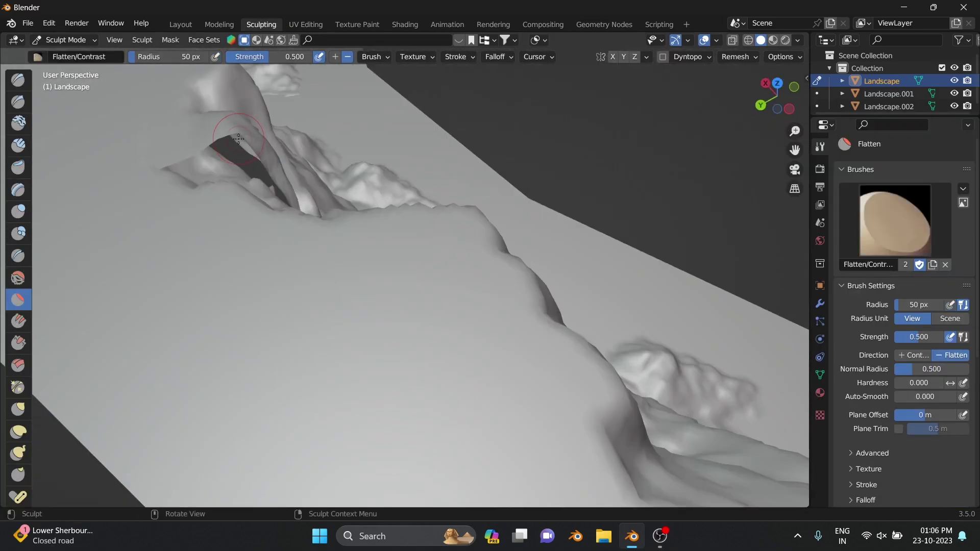
mouse_move(239, 154)
middle_mouse_down()
mouse_move(228, 130)
mouse_move(170, 113)
middle_mouse_up()
key("Tab")
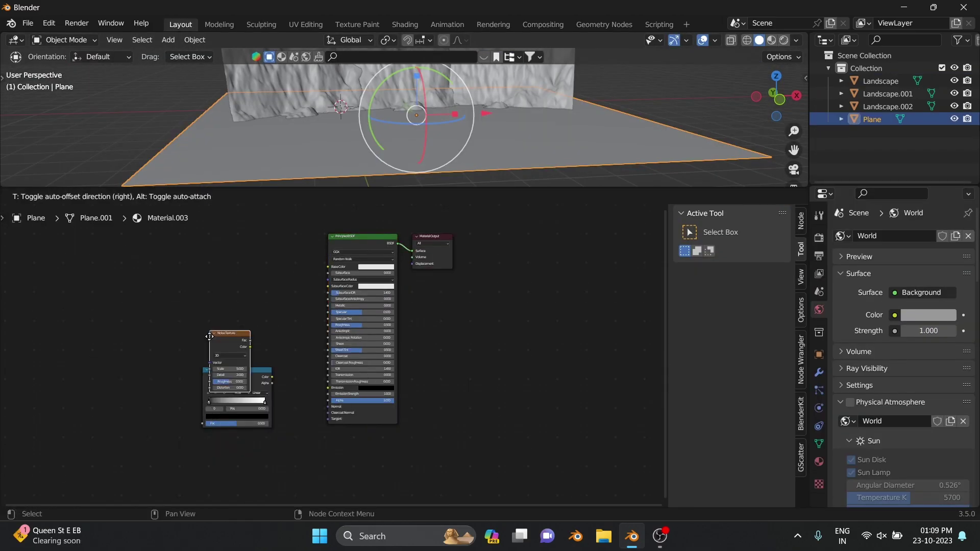
Add a Bump node to the ground plane's material.
key("Escape")
key("shift+a")
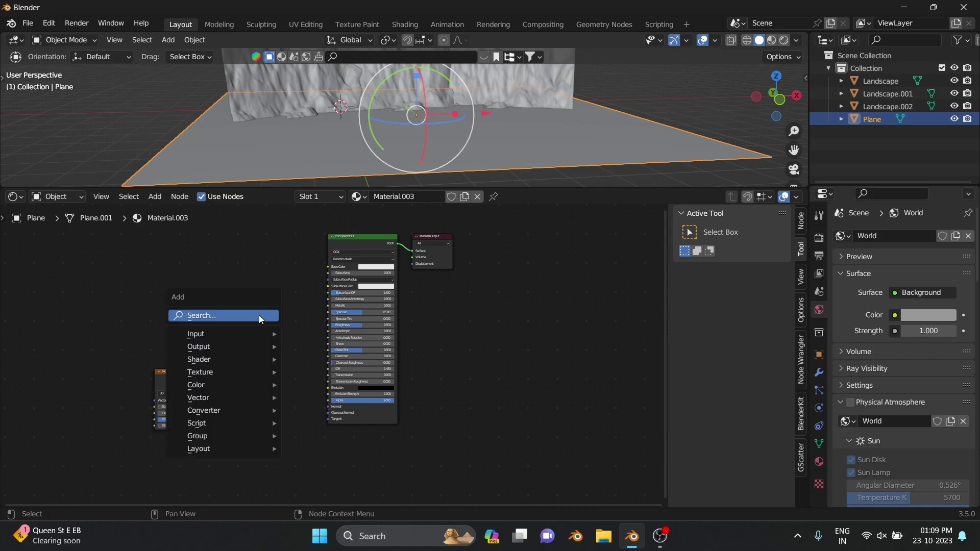
key("Escape")
key("shift+a")
type("b")
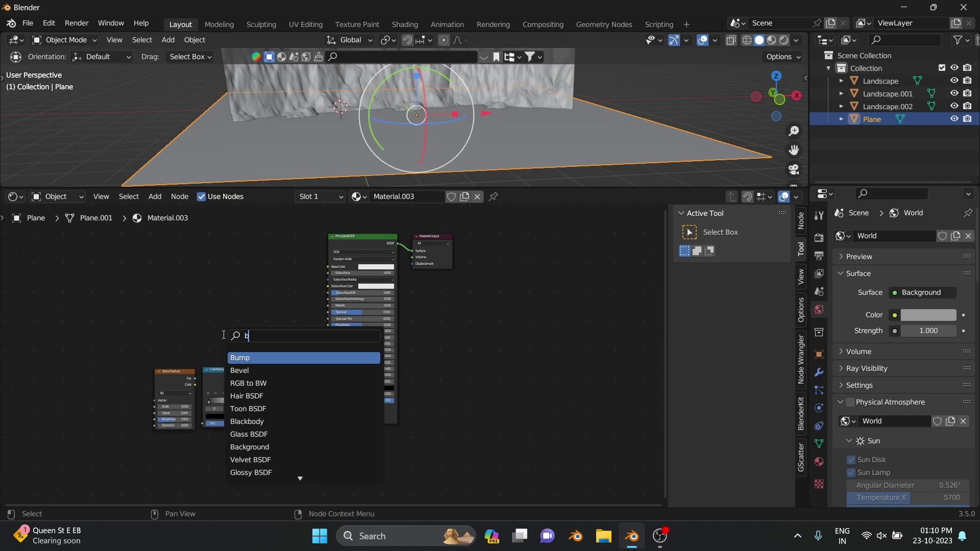
key("Return")
left_click(307, 380)
Wire Noise into ColorRamp, ColorRamp into Bump height, and Bump into the shader Normal.
scroll(459, 337, "up", 4)
left_click_drag(478, 331, 492, 368)
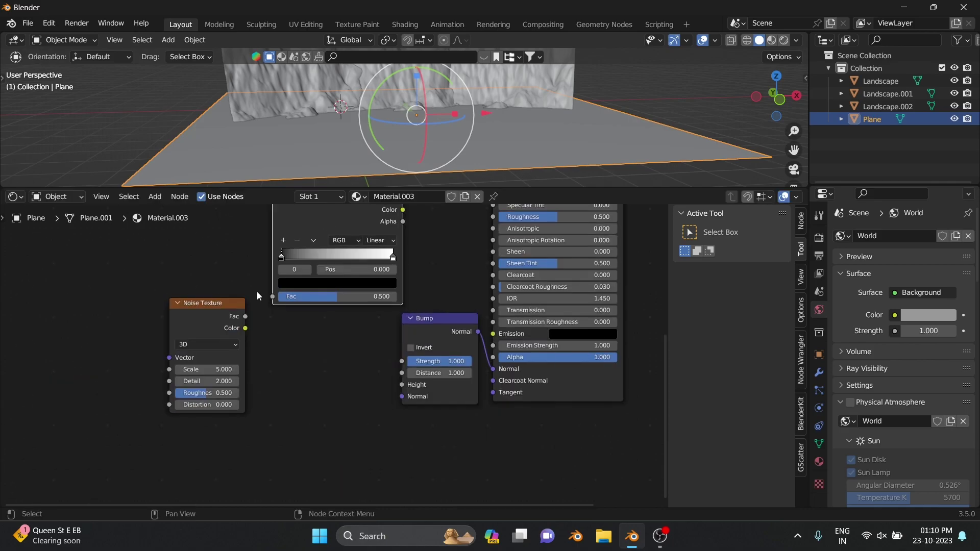
left_click_drag(389, 312, 402, 384)
left_click_drag(246, 316, 259, 399)
middle_click_drag(482, 109, 546, 237)
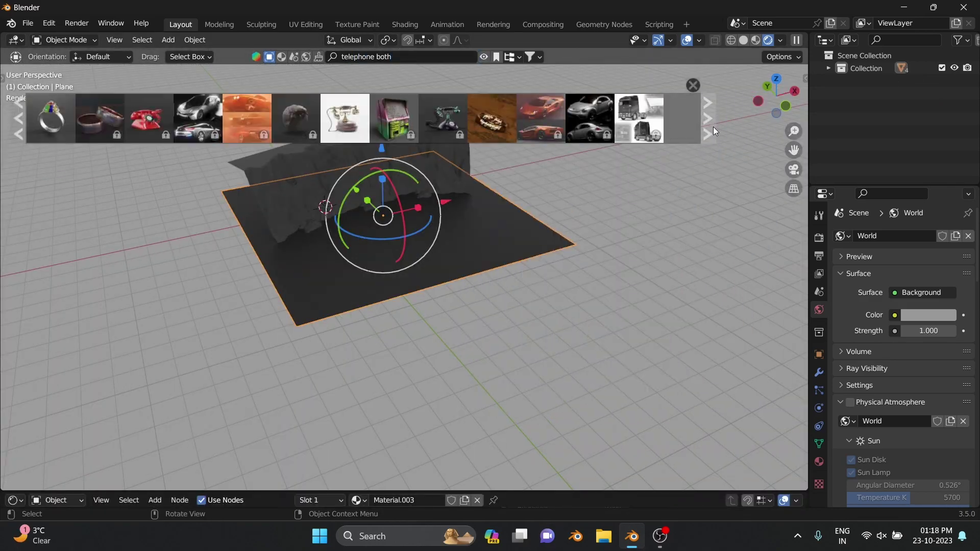
mouse_move(51, 118)
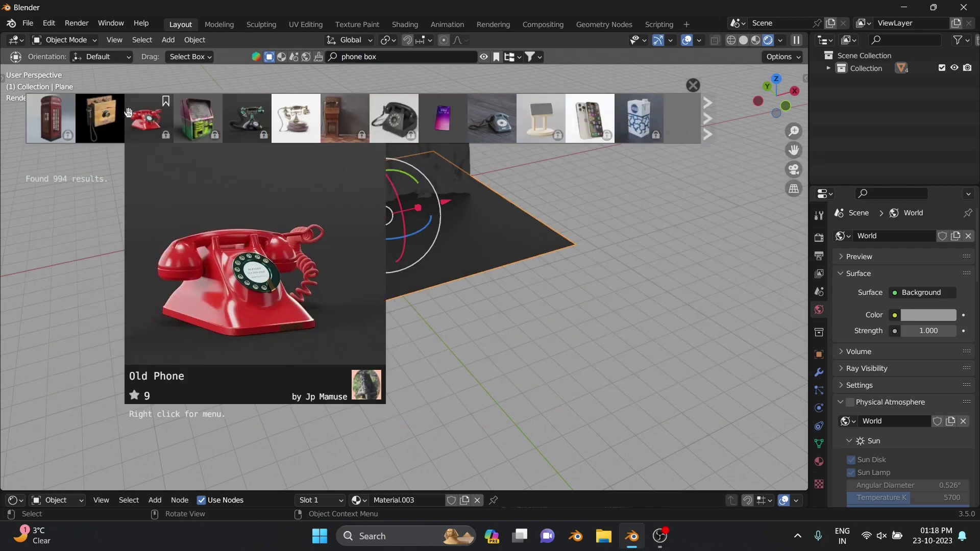
Drop the Telephone booth asset into the scene and move it along Y.
scroll(541, 117, "down", 2)
left_click_drag(396, 117, 366, 196)
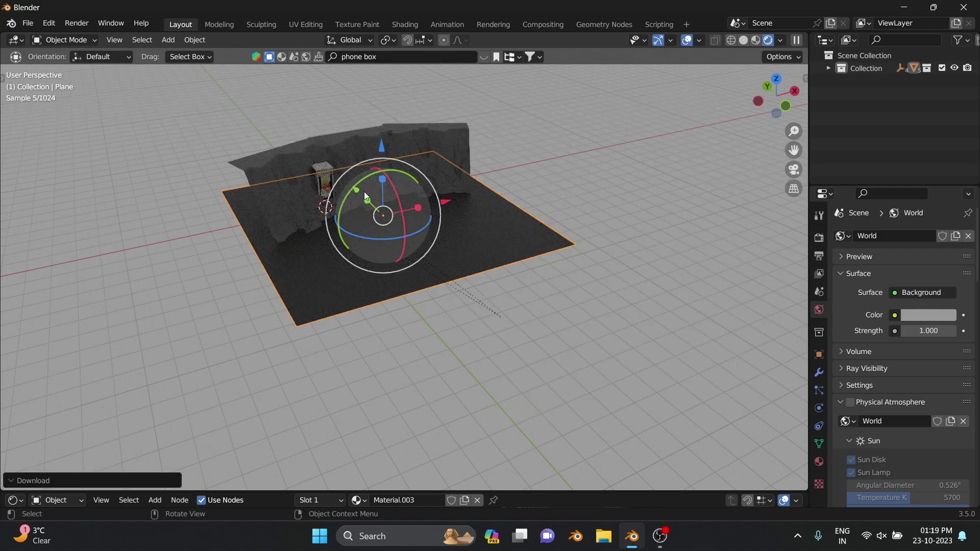
left_click_drag(304, 184, 498, 198)
key("KP_Decimal")
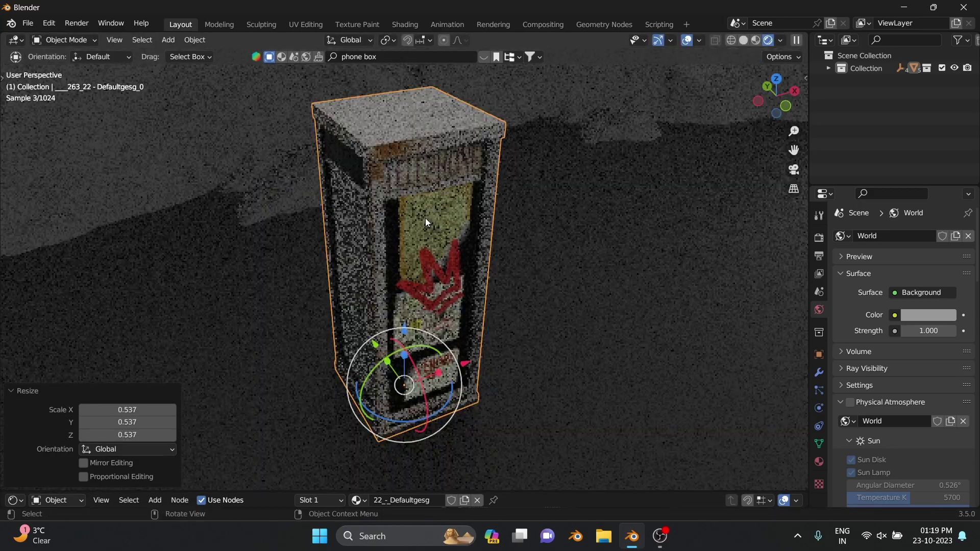
middle_click_drag(425, 218, 418, 176)
scroll(462, 180, "down", 2)
left_click(350, 319)
middle_click_drag(350, 323, 403, 297)
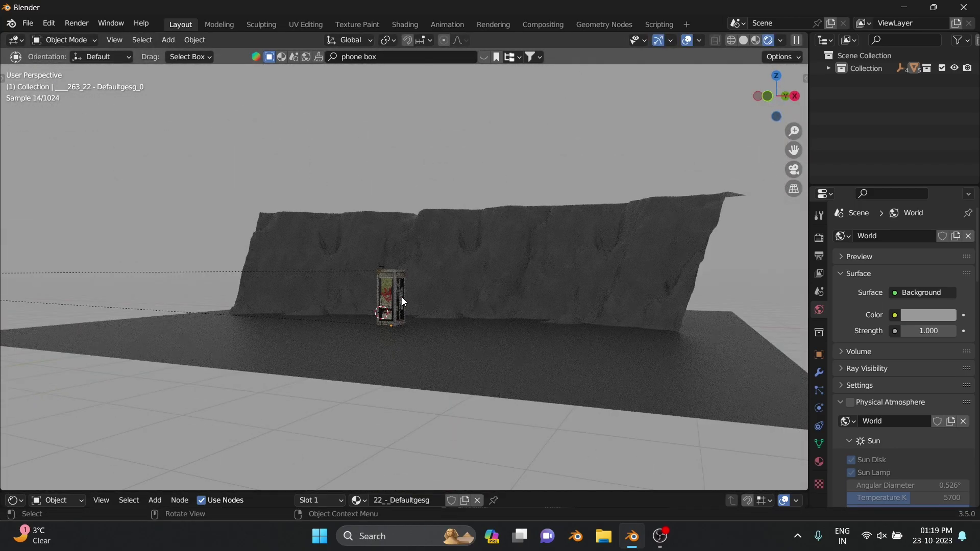
Scale the Telephone booth down to fit in front of the cliffs.
left_click(908, 90)
key("s")
left_click(452, 316)
key("s")
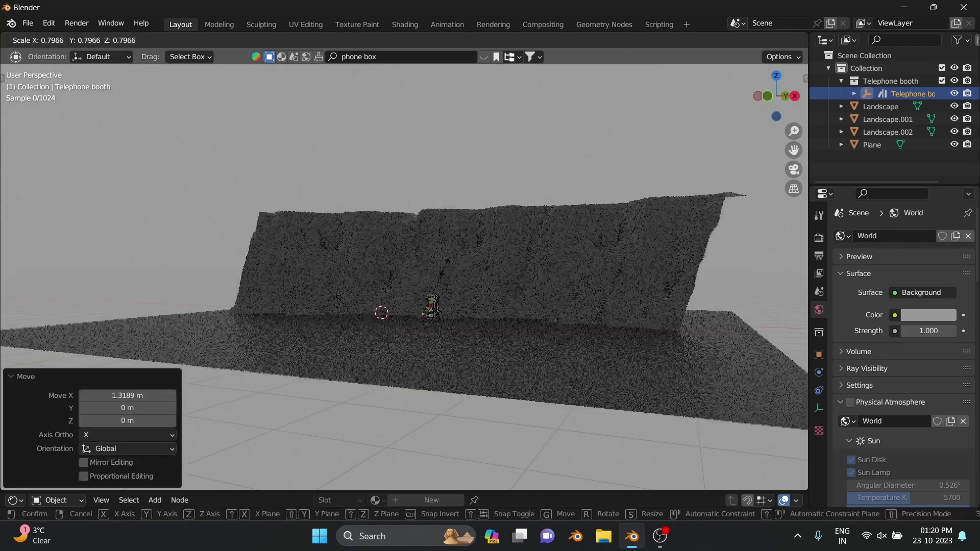
left_click(529, 342)
mouse_move(530, 342)
middle_mouse_down()
mouse_move(614, 240)
mouse_move(557, 293)
middle_mouse_up()
left_click(632, 213)
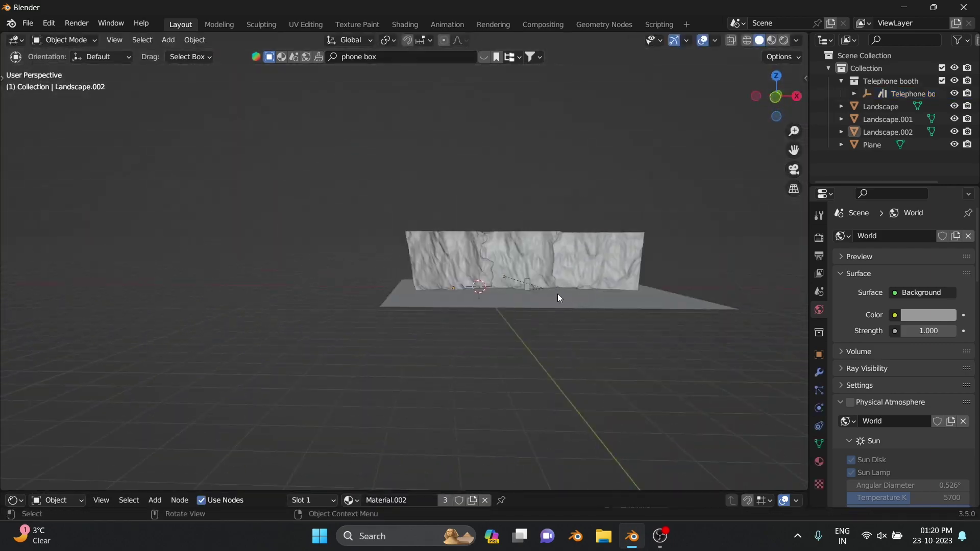
Move the camera back along Y and up along Z, then view through it.
key("shift+a")
left_click(390, 201)
middle_click_drag(390, 202, 393, 245)
key("g")
key("y")
left_click(391, 274)
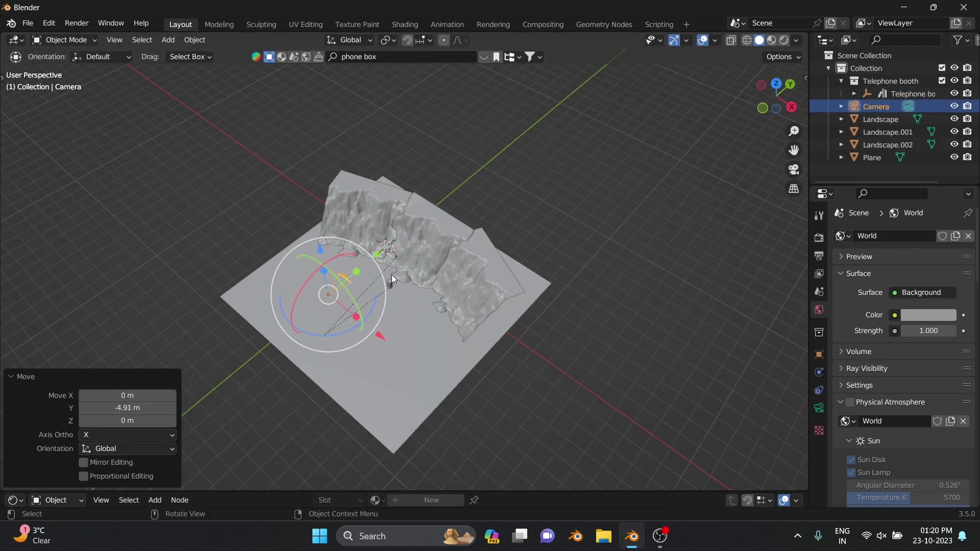
key("g")
key("z")
left_click(379, 336)
key("KP_0")
Set the output resolution to portrait 1080×1350 and push the camera further along Y.
left_click(819, 238)
left_click(818, 256)
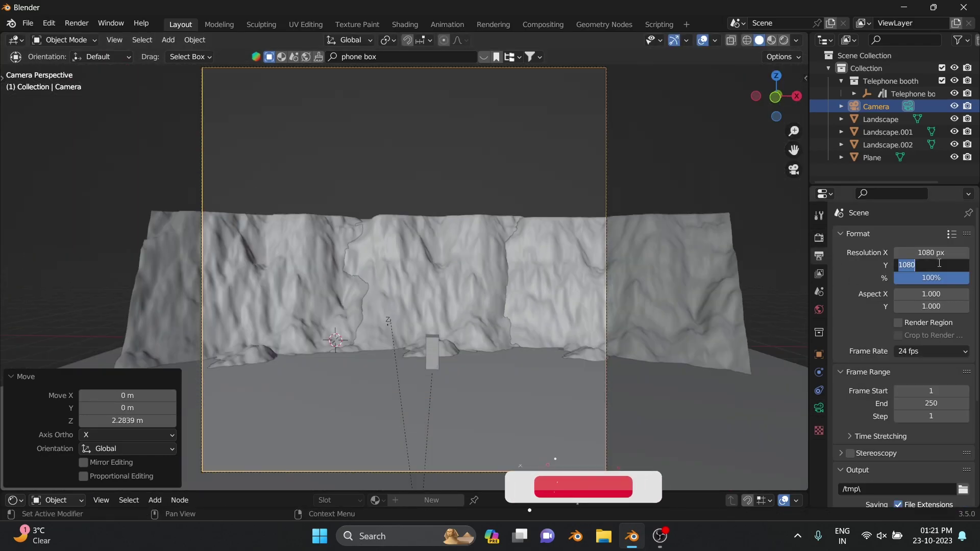
middle_click_drag(358, 306, 11, 396)
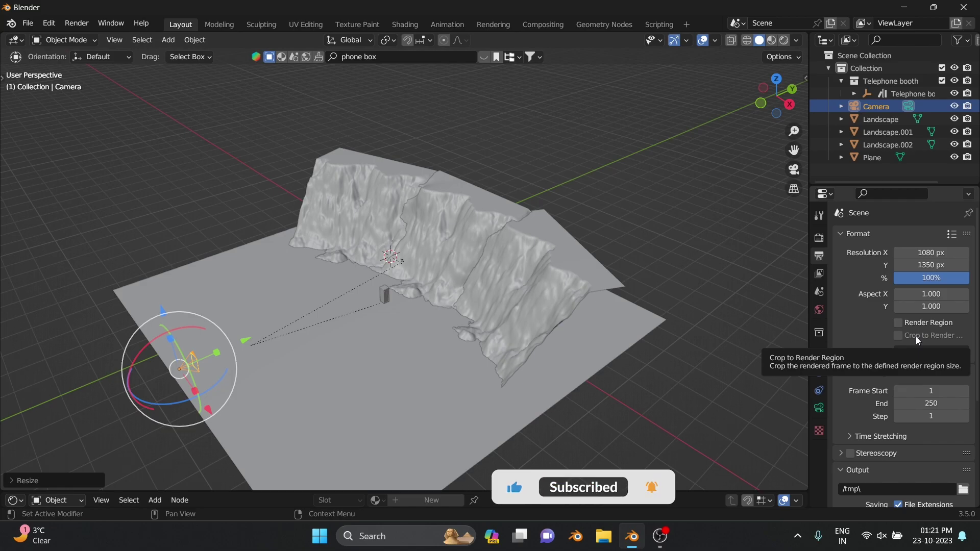
key("g")
key("y")
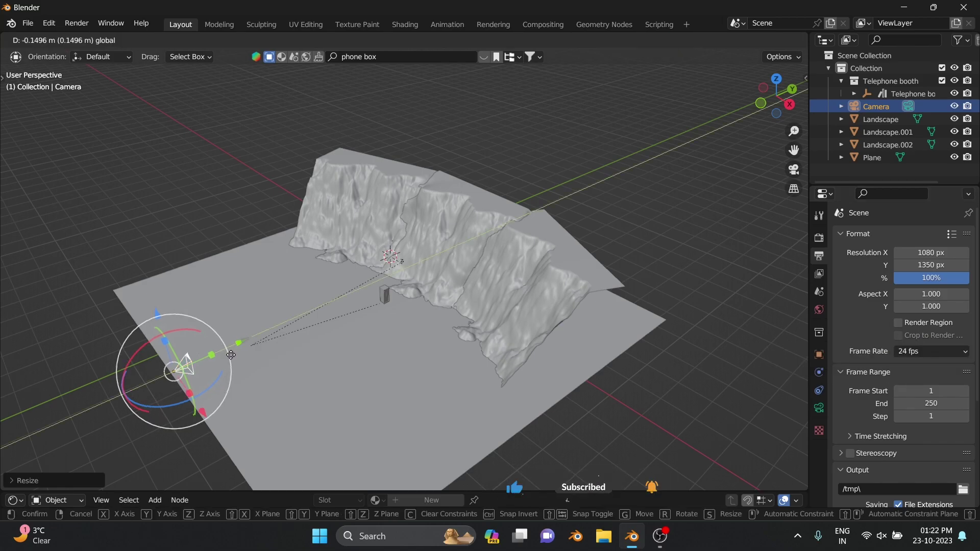
left_click(244, 348)
key("KP_0")
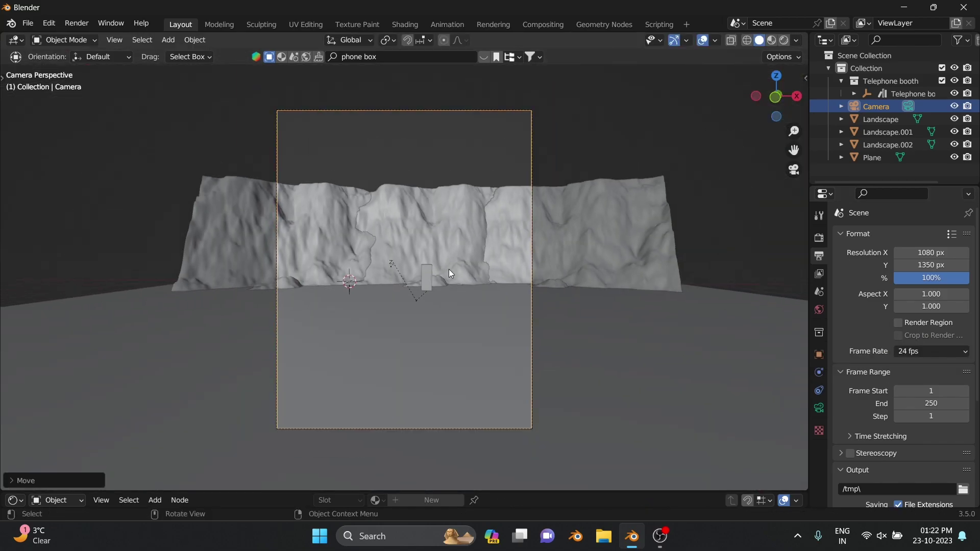
Fine-tune the camera's position from top view, its X rotation and lens settings.
middle_click_drag(449, 268, 399, 337)
key("KP_7")
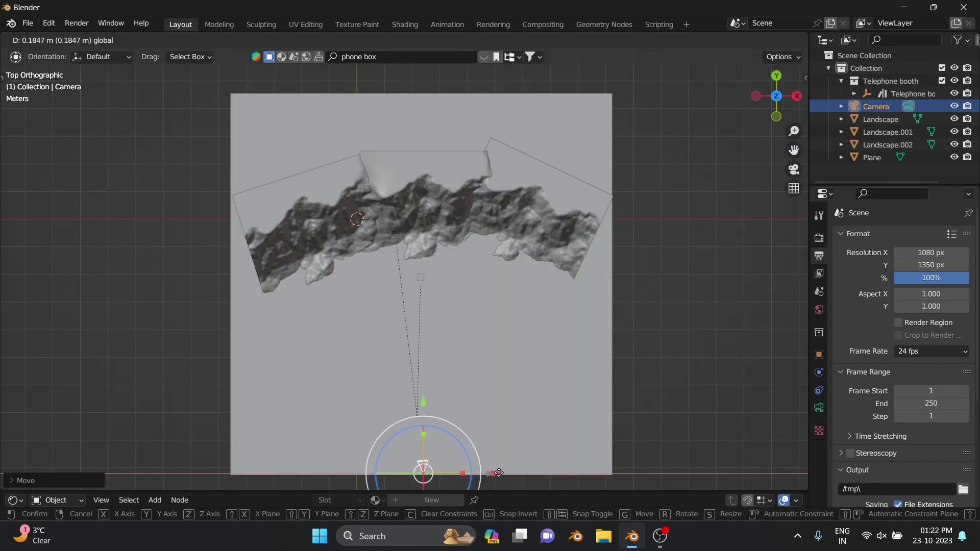
left_click(819, 354)
left_click(908, 317)
left_click(818, 408)
key("KP_0")
middle_click_drag(459, 255, 479, 240)
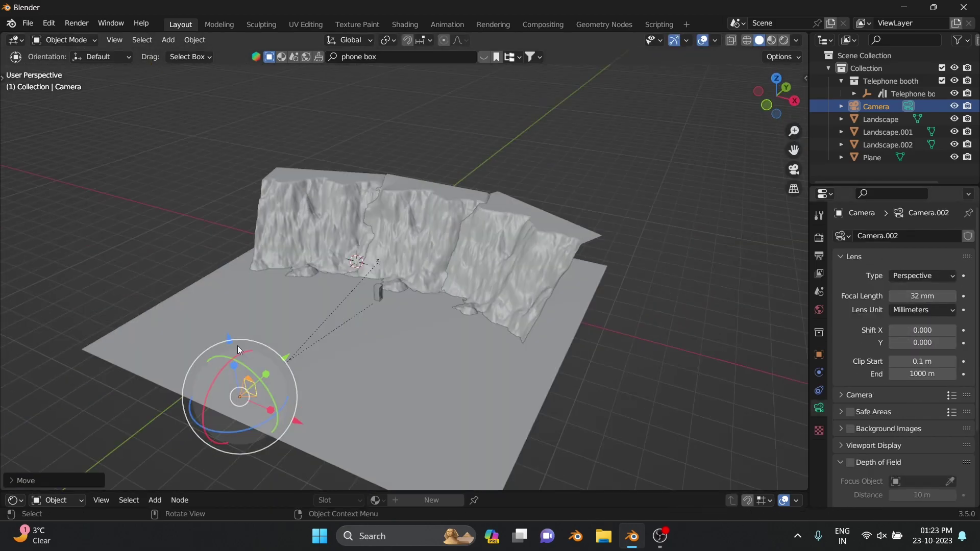
key("KP_0")
Select the three landscape pieces and scale them up together.
left_click(480, 240)
key("s")
left_click(654, 175)
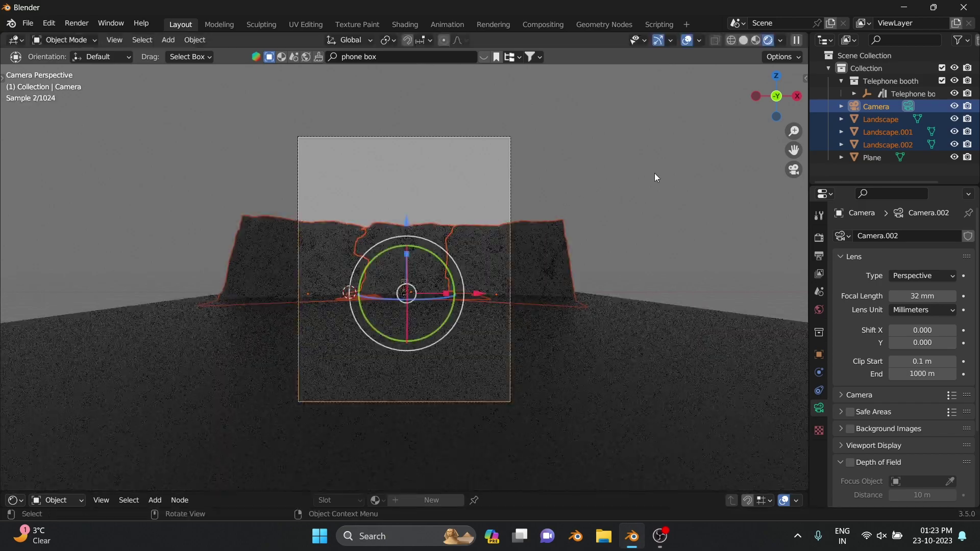
key("s")
left_click(775, 466)
middle_click_drag(776, 466, 661, 172)
Reposition the telephone booth and search BlenderKit for a red phone box.
left_click(345, 300)
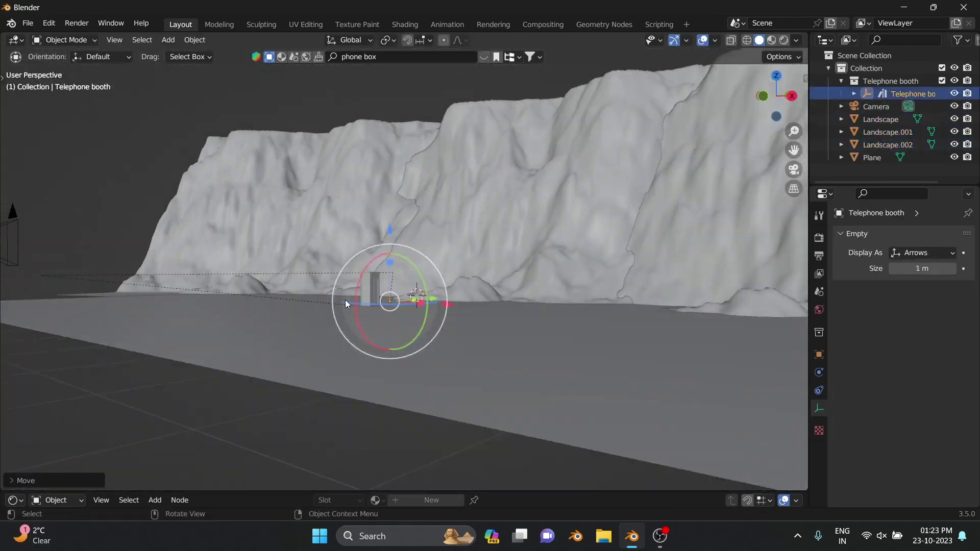
key("g")
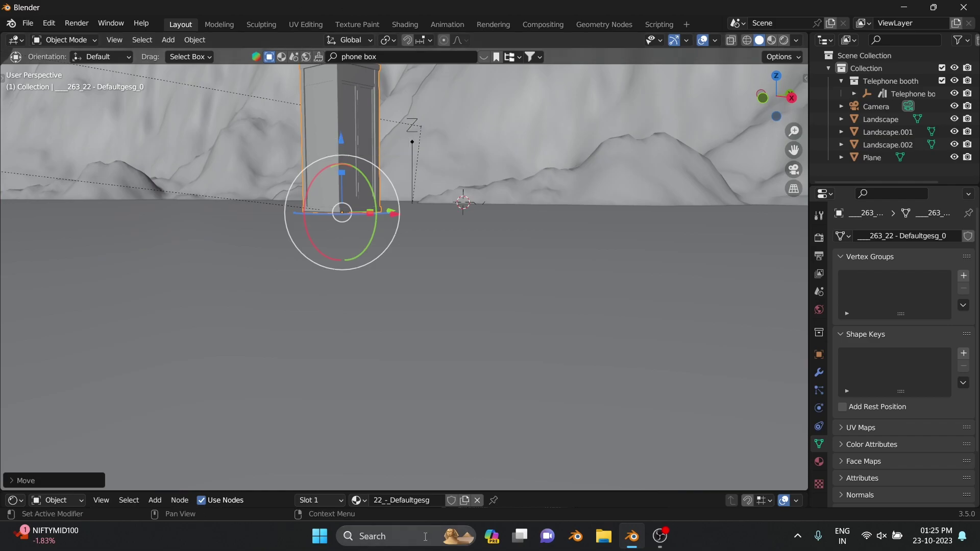
left_click(383, 57)
type("ne box")
key("Return")
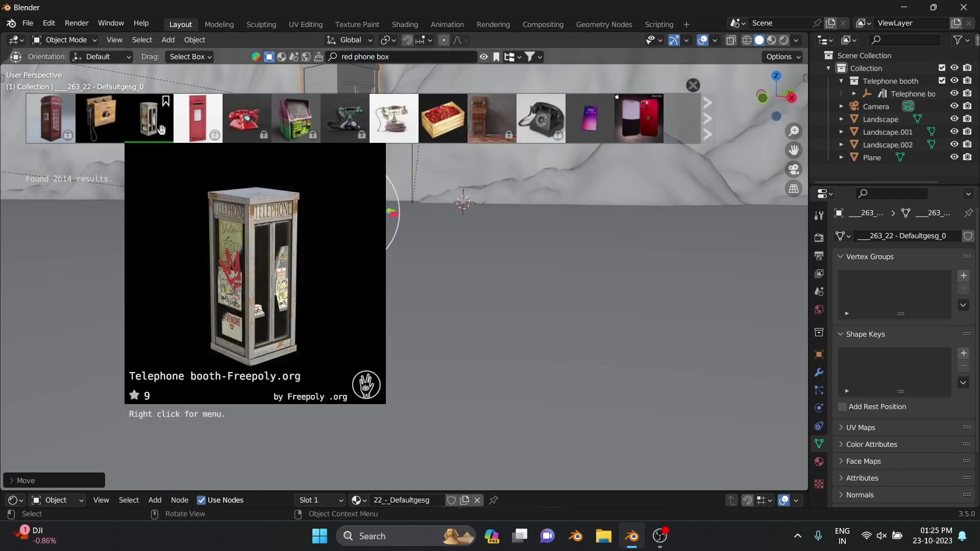
key("Escape")
middle_click_drag(357, 255, 204, 153)
key("Tab")
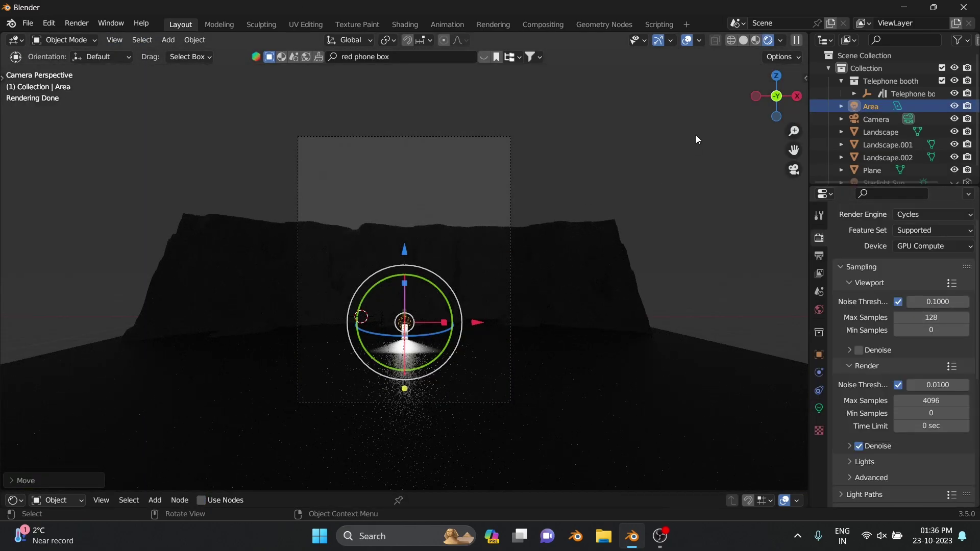
Search BlenderKit for 'fire' and place the fire sprite inside the booth.
scroll(481, 383, "up", 5)
left_click(819, 408)
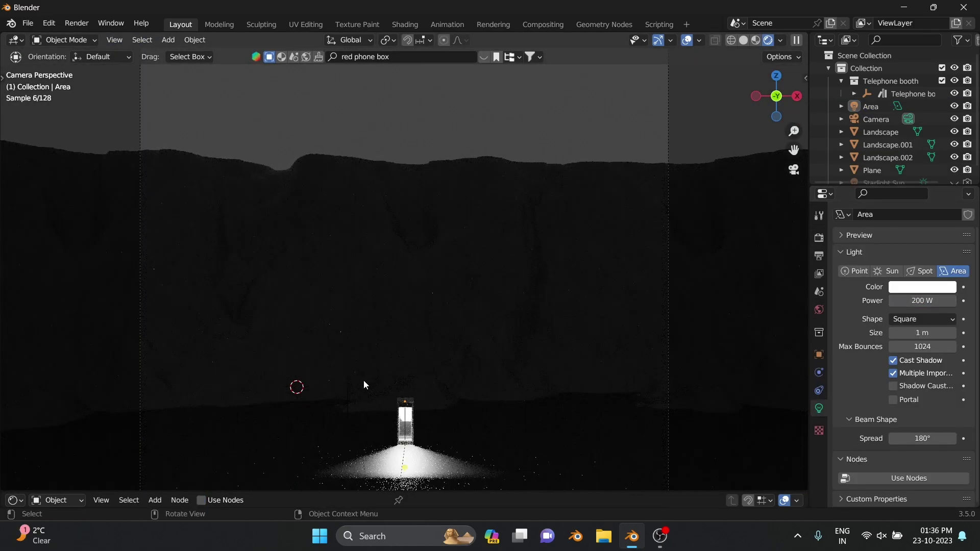
left_click(403, 56)
type("fire")
key("Return")
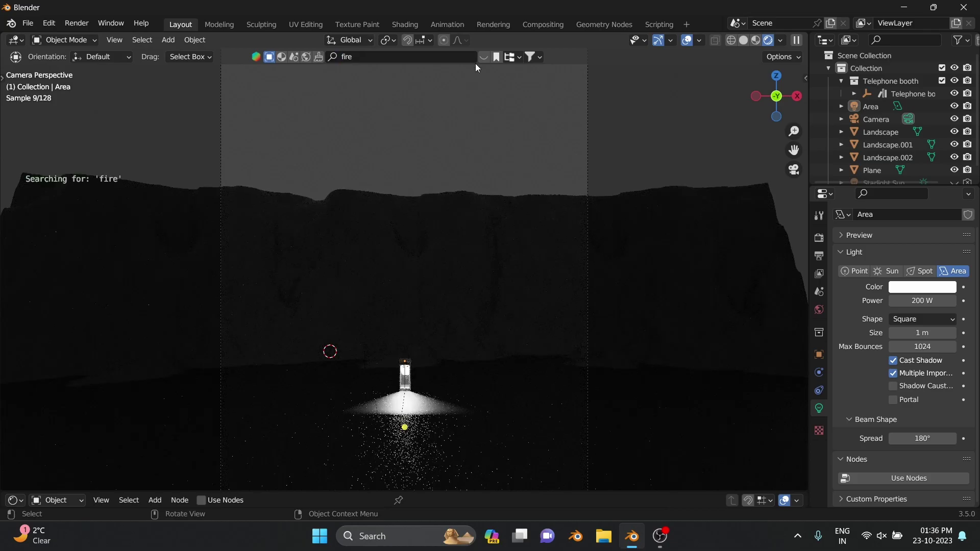
left_click_drag(153, 123, 590, 239)
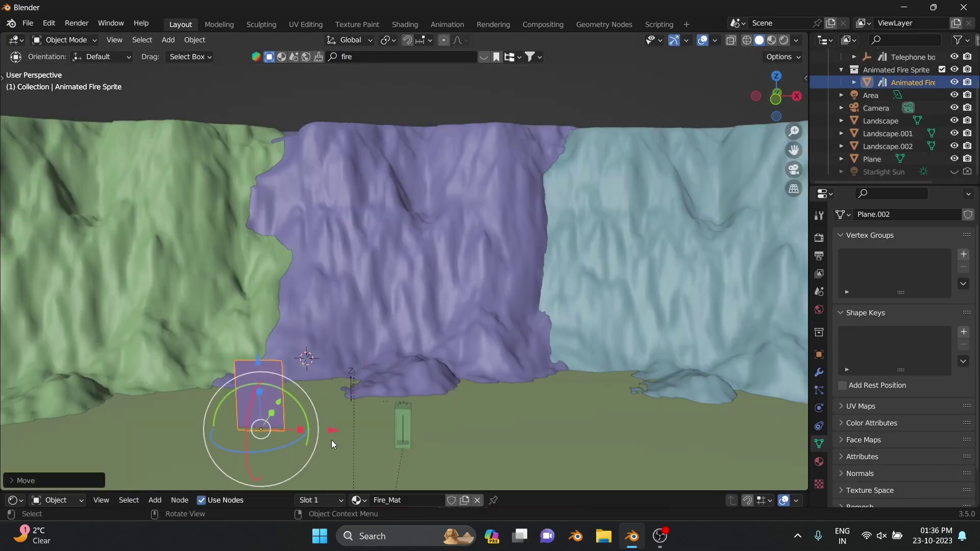
left_click(402, 419)
scroll(402, 420, "up", 5)
middle_click_drag(402, 419, 494, 308)
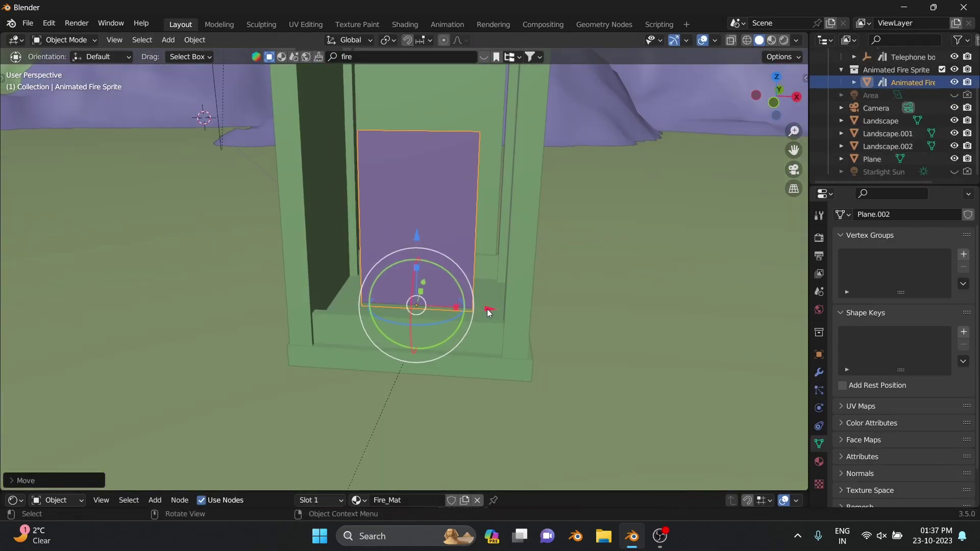
In rendered camera view, rotate the sky plane upright and move it behind the cliffs.
key("KP_0")
key("z")
key("8")
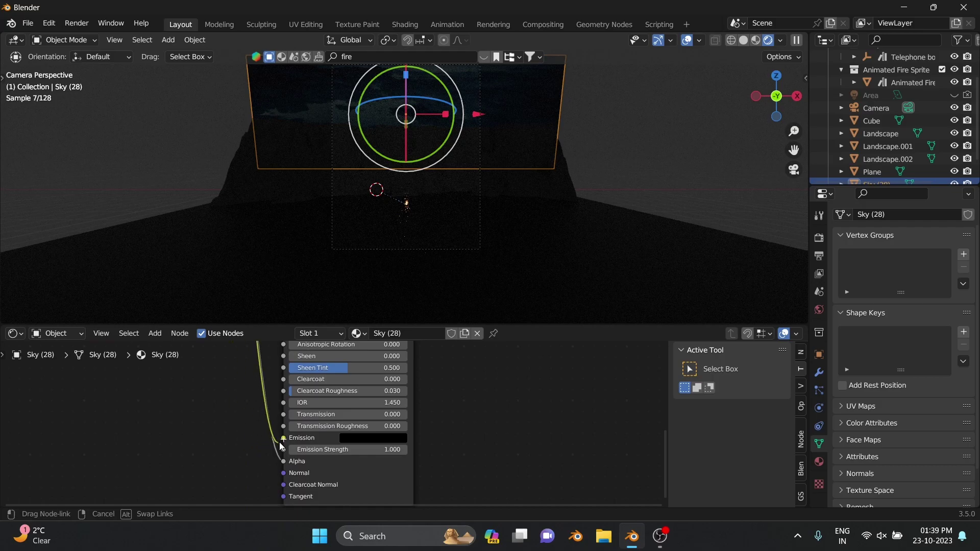
left_click_drag(406, 133, 406, 98)
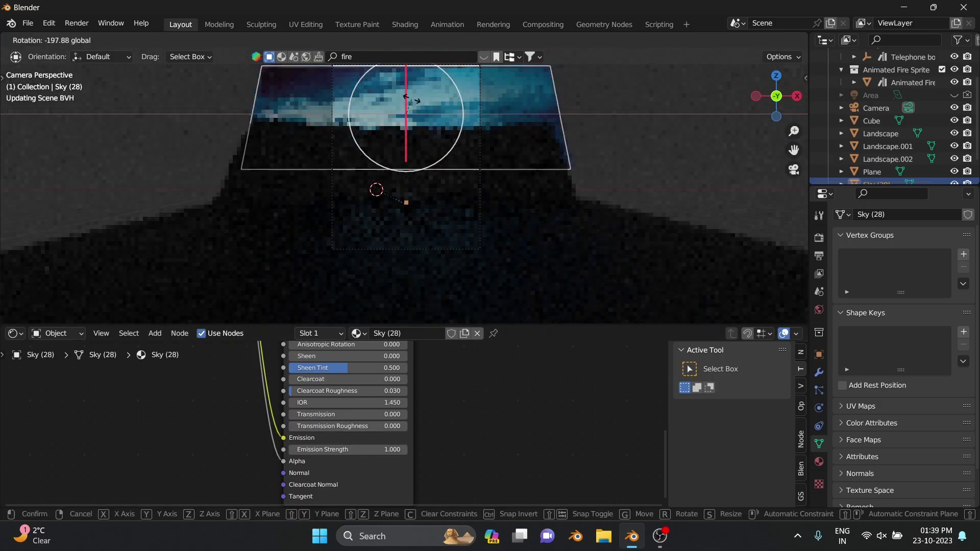
left_click(407, 203)
middle_click_drag(407, 203, 439, 133)
left_click(818, 354)
double_click(916, 296)
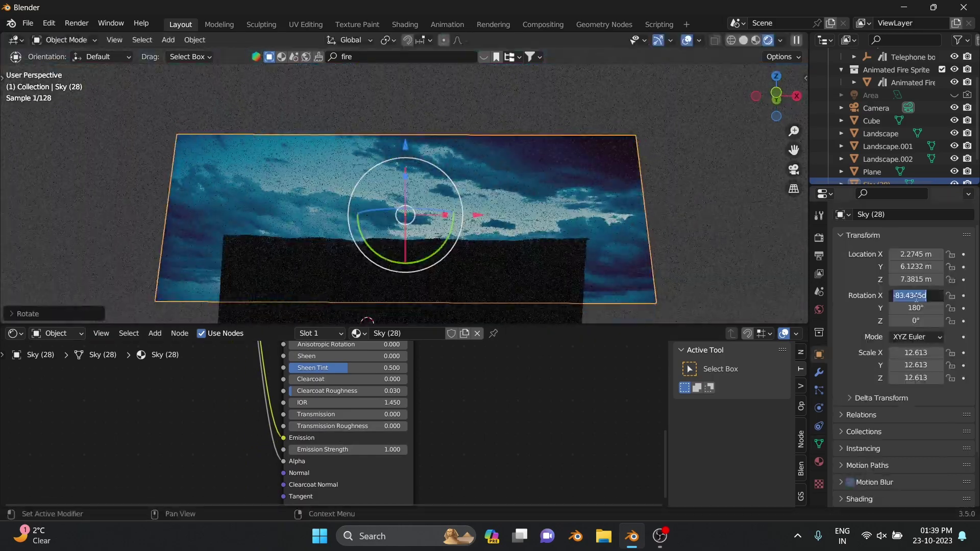
type("-90")
key("KP_0")
key("g")
left_click(387, 96)
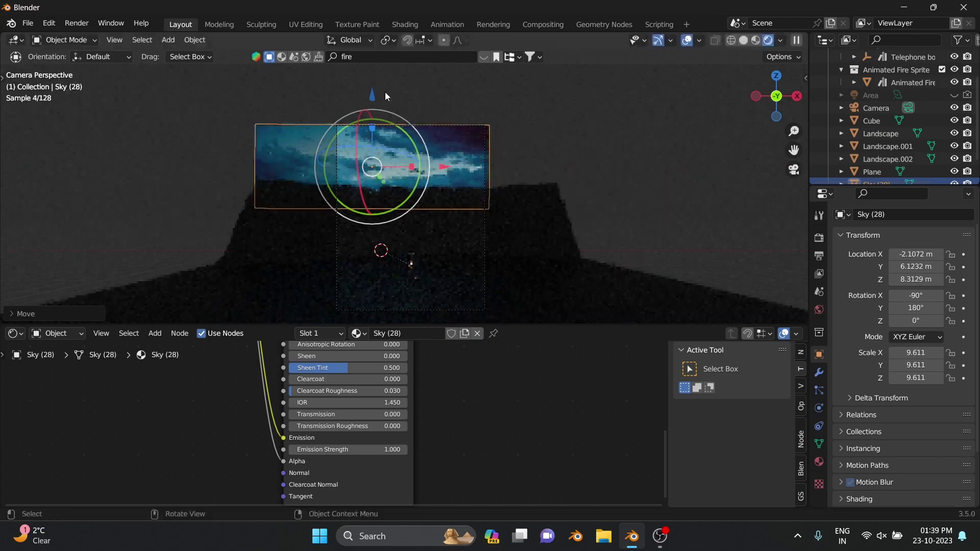
Change the sky image texture's colour space, then select and frame the camera.
middle_click_drag(215, 347, 289, 503)
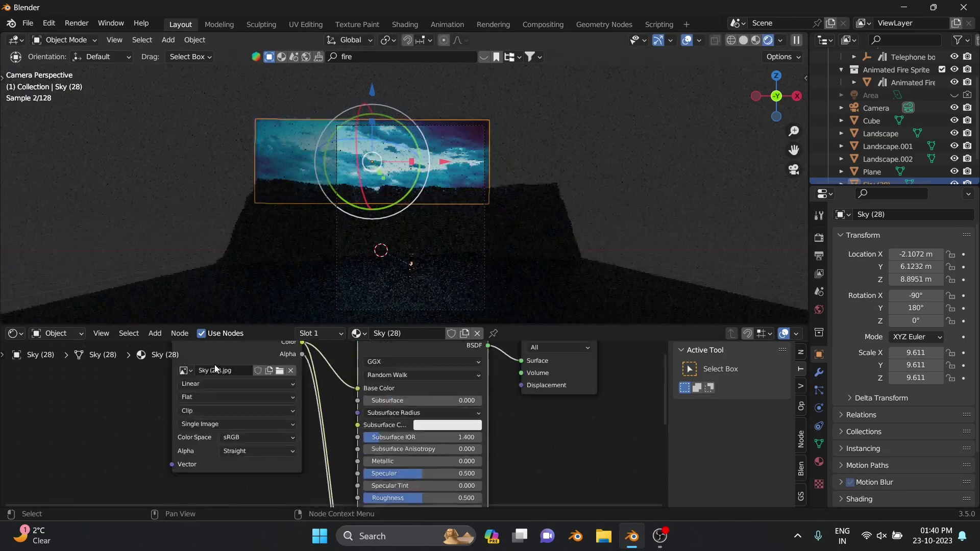
left_click(257, 432)
left_click(252, 352)
scroll(394, 462, "down", 5)
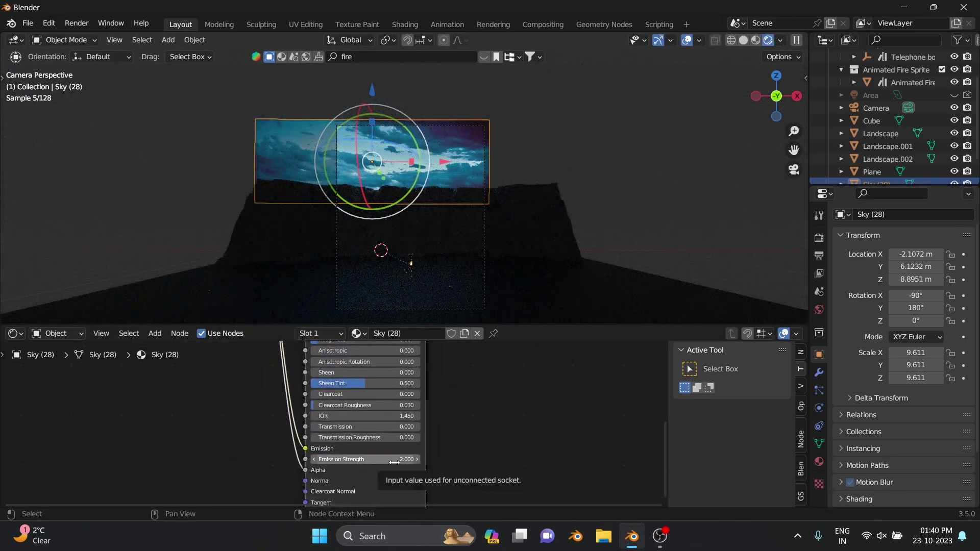
left_click(876, 107)
key("KP_Decimal")
Tilt the camera up to 95 degrees on X and preview it in rendered shading.
left_click_drag(442, 326, 442, 493)
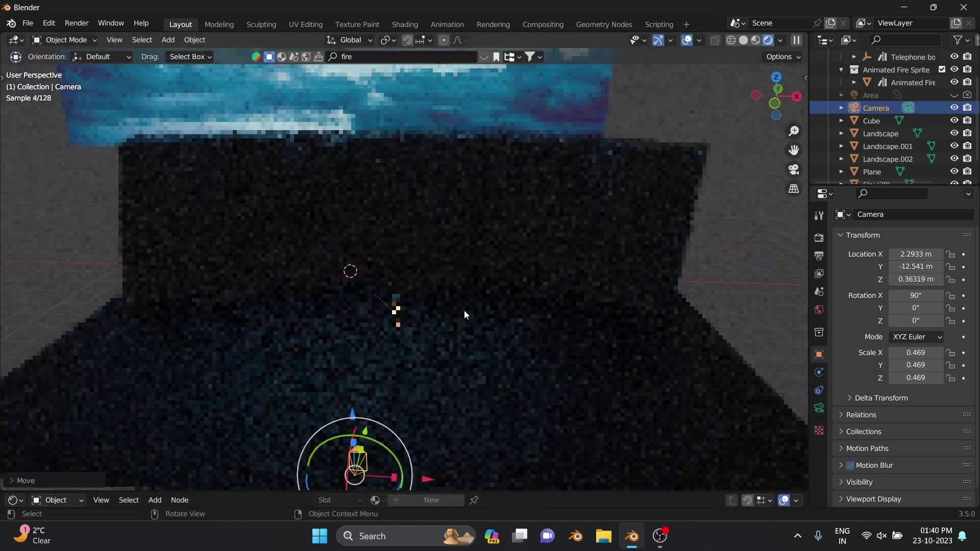
key("KP_0")
key("r")
key("x")
key("5")
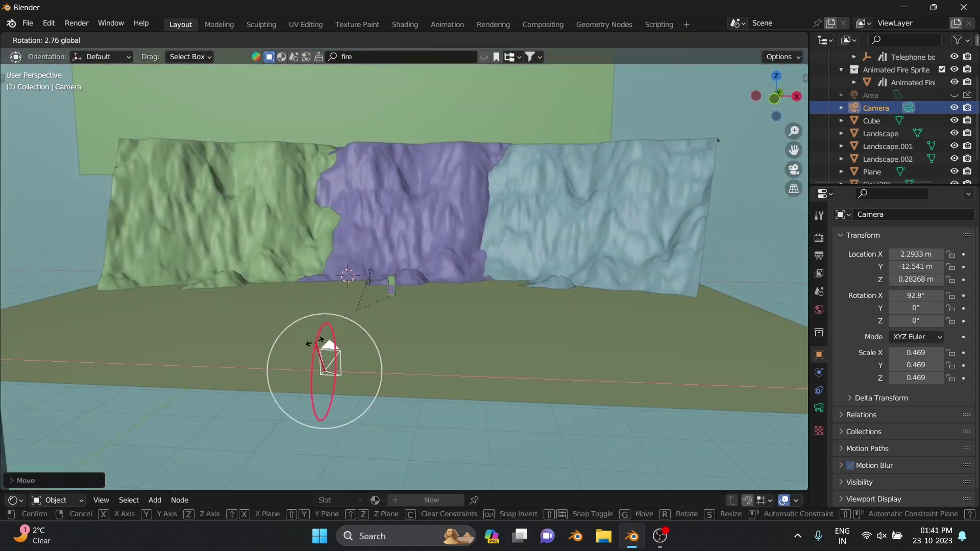
key("Return")
key("z")
left_click(394, 200)
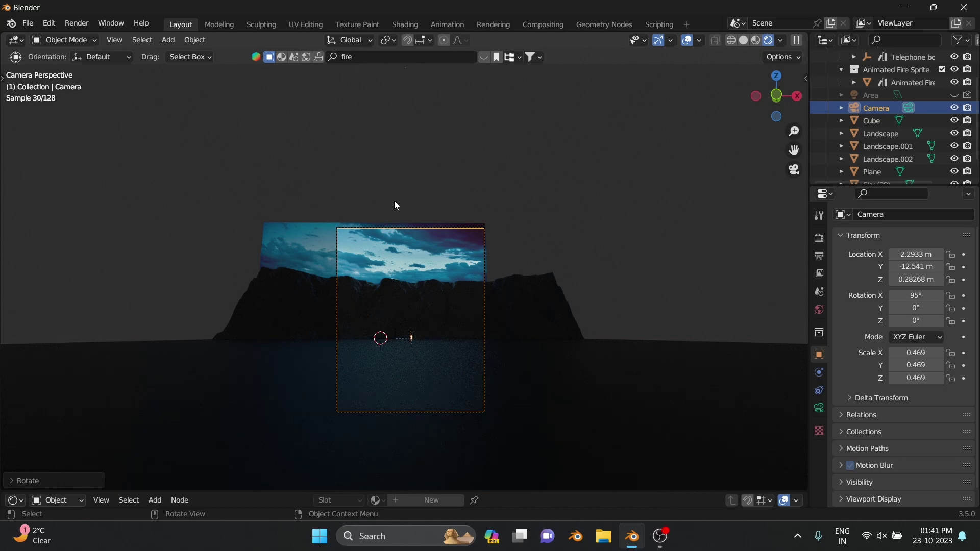
Raise the sky plane vertically and start re-angling it on the X axis.
left_click(378, 250)
key("g")
key("z")
left_click(365, 229)
key("r")
key("x")
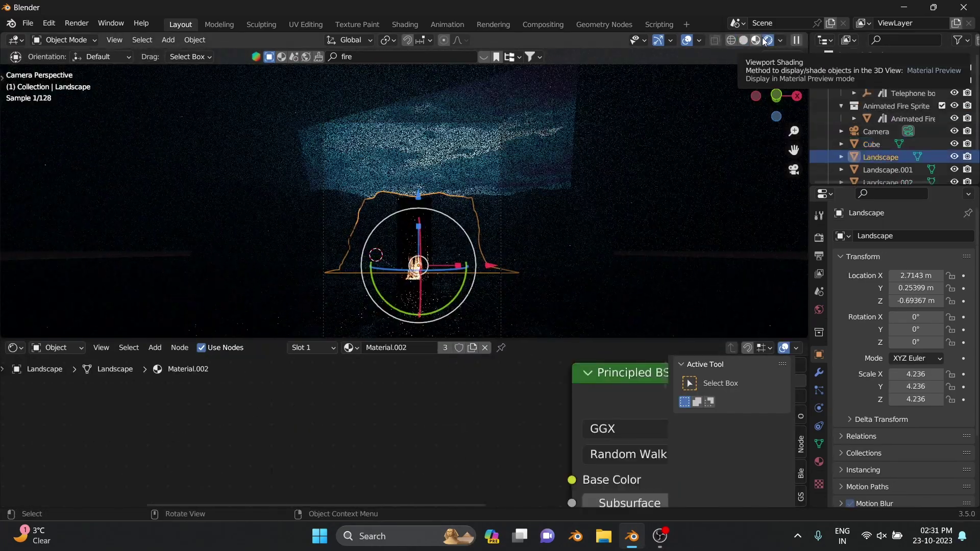
Return to solid shading and duplicate the fire sprite into a second copy.
left_click(571, 102)
key("z")
left_click(468, 114)
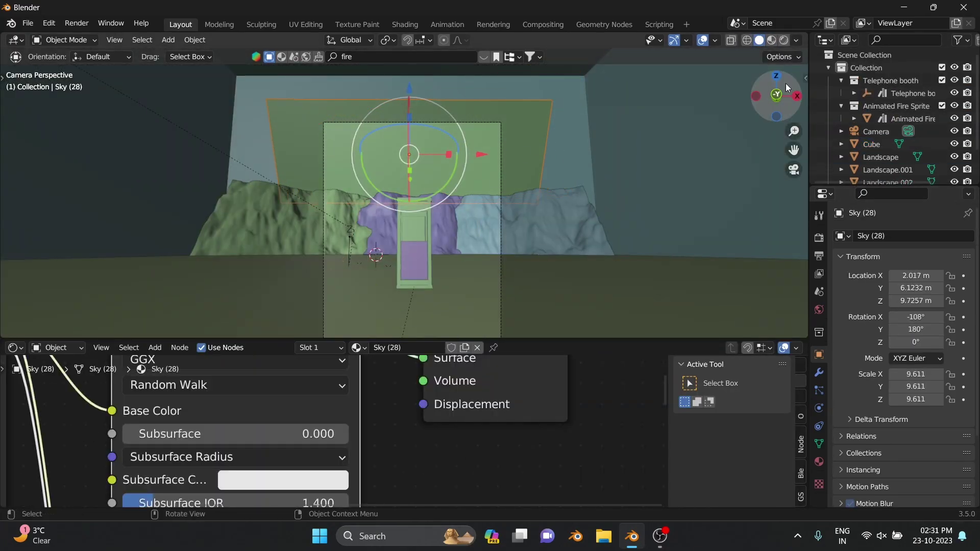
left_click(414, 199)
key("g")
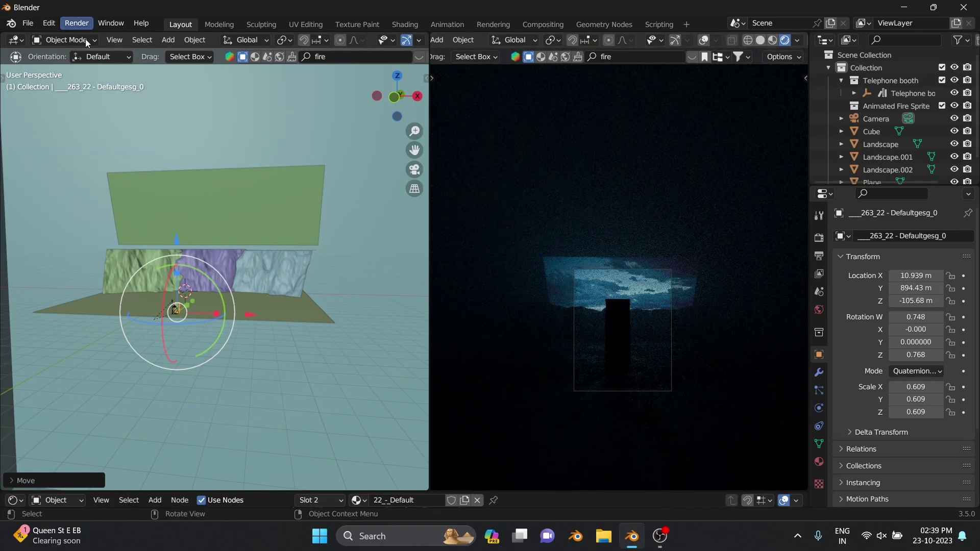
Inspect the booth in edit mode and download the vintage Old Phone asset.
scroll(171, 306, "up", 5)
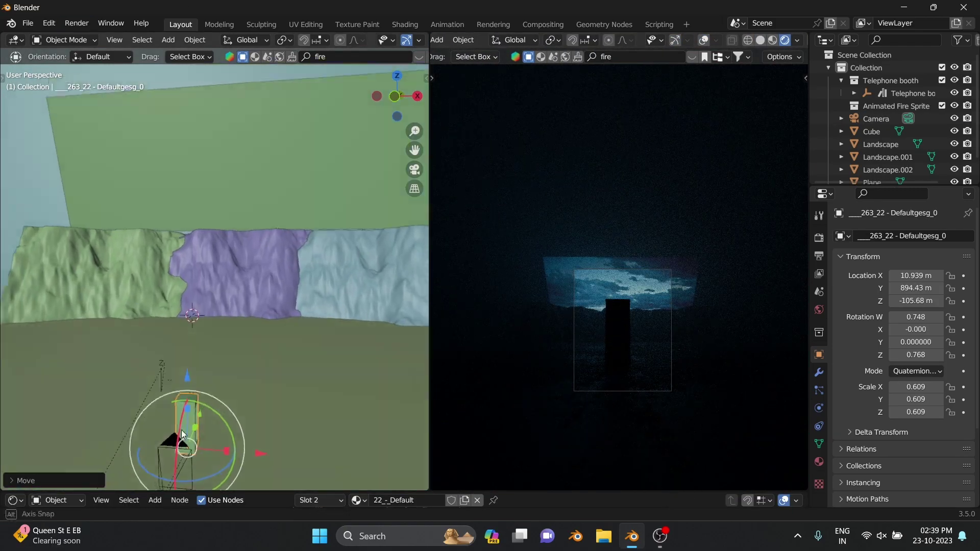
key("Tab")
mouse_move(171, 306)
middle_mouse_down()
mouse_move(67, 278)
mouse_move(315, 64)
middle_mouse_up()
key("Tab")
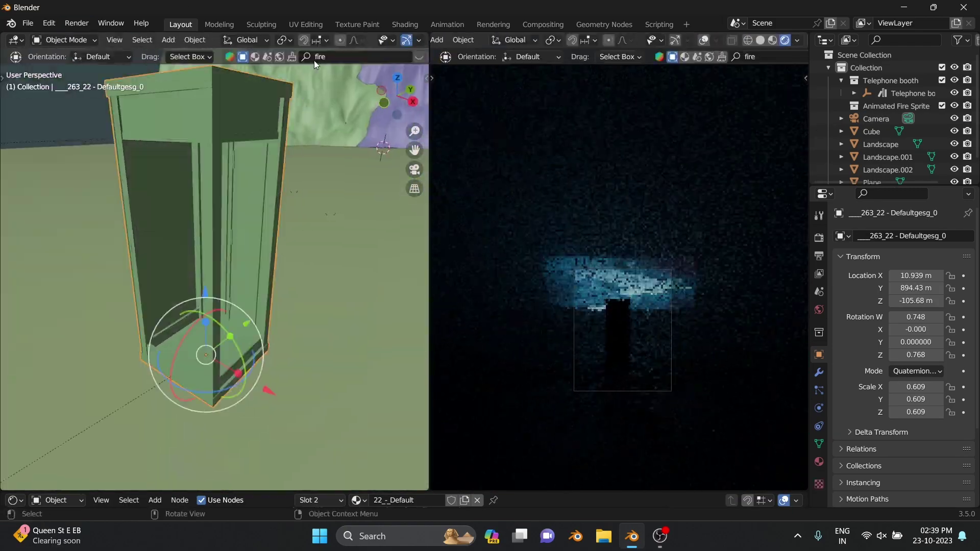
type("phone")
left_click(370, 108)
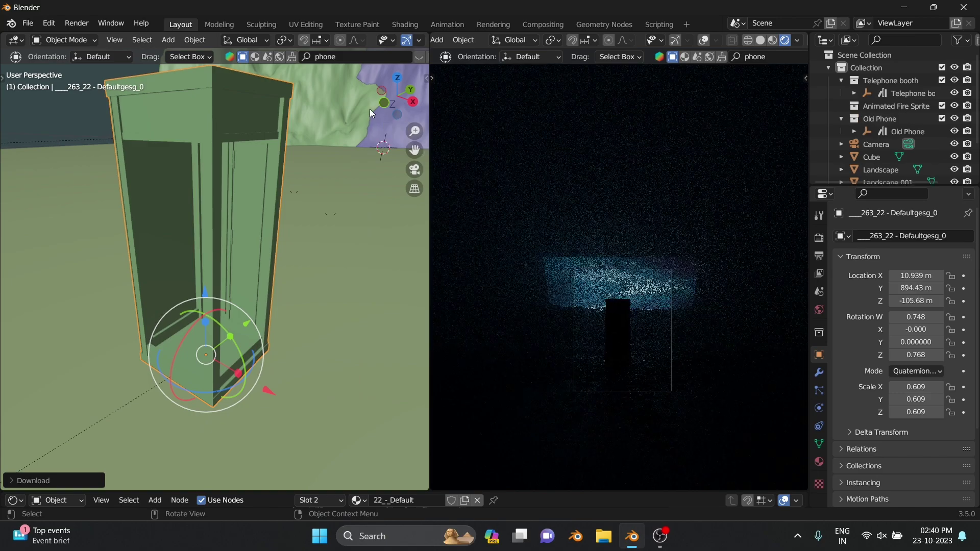
Stand the Old Phone upright with a Y rotation of 90.
scroll(357, 153, "down", 5)
left_click(818, 237)
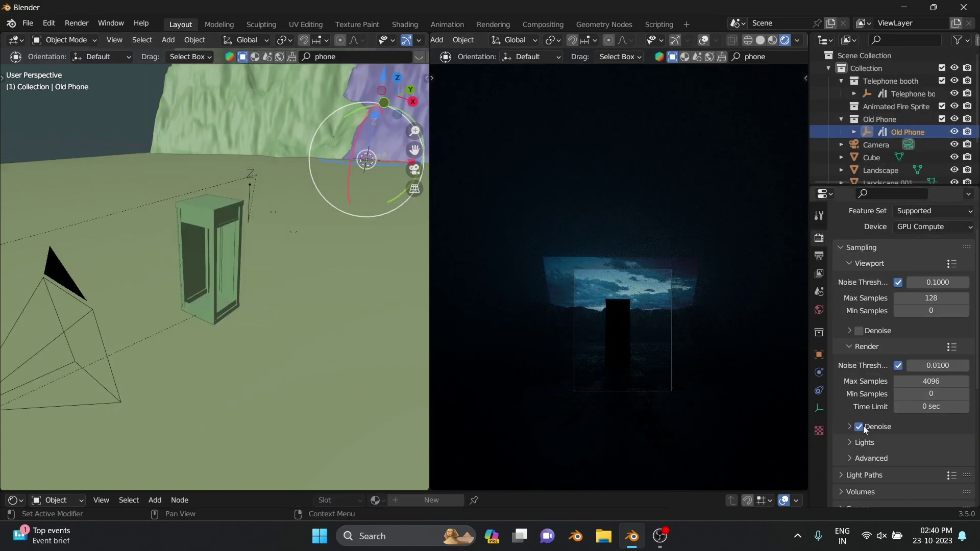
left_click(819, 255)
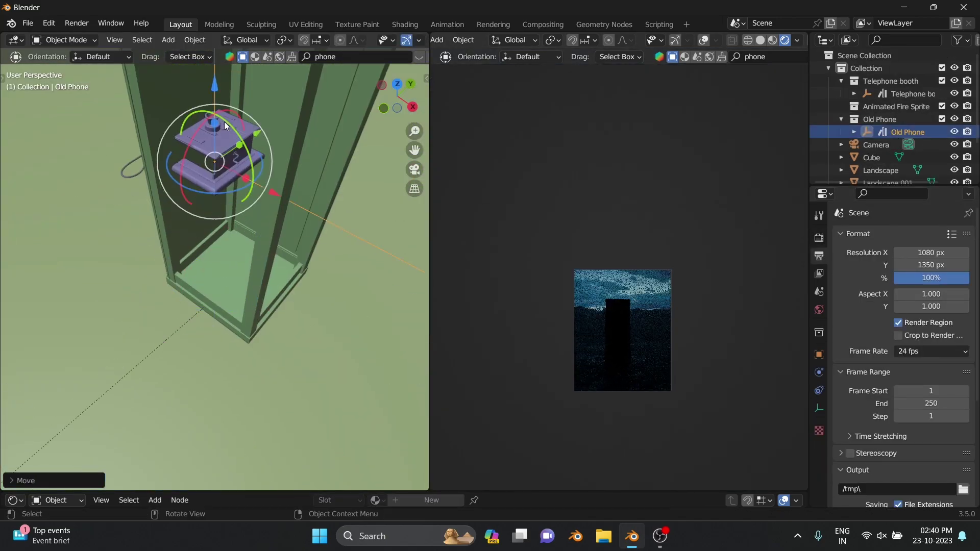
left_click(818, 355)
double_click(913, 343)
key("Return")
Move the phone onto the booth's inner wall and nudge it into place.
middle_click_drag(255, 204, 215, 229)
key("g")
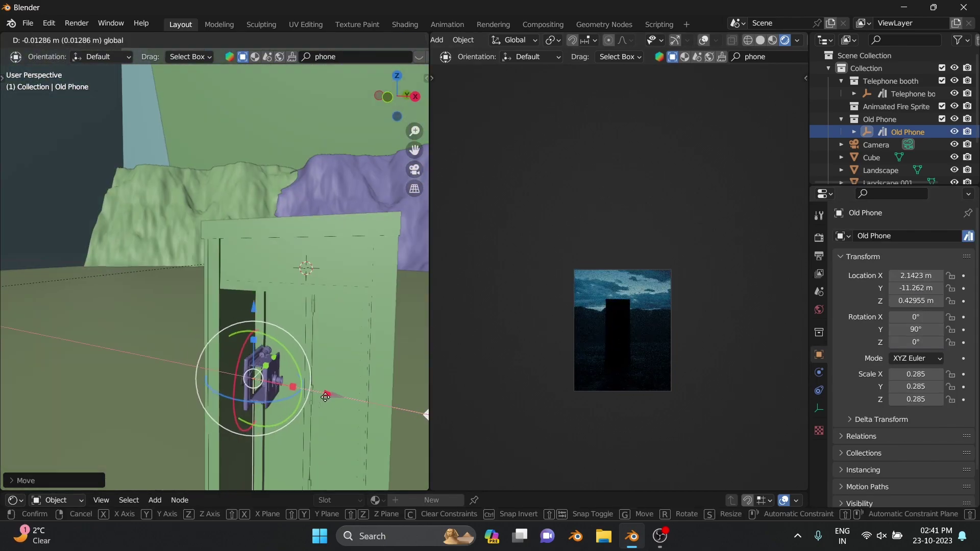
left_click(172, 207)
scroll(172, 207, "up", 3)
key("g")
left_click(215, 371)
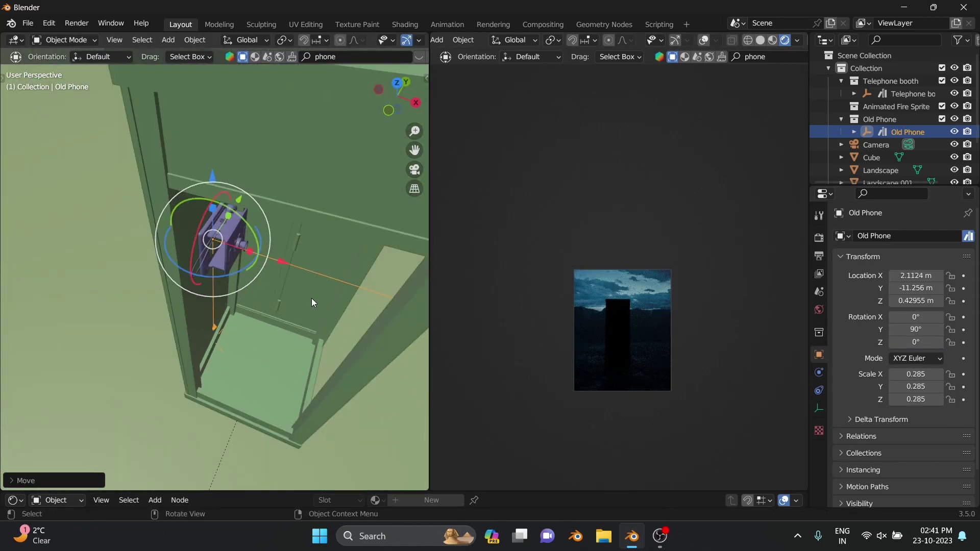
mouse_move(312, 299)
middle_mouse_down()
mouse_move(250, 219)
mouse_move(206, 198)
middle_mouse_up()
scroll(207, 198, "up", 5)
Add a small area light at the 3D cursor inside the booth.
key("t")
left_click(43, 102)
key("shift+a")
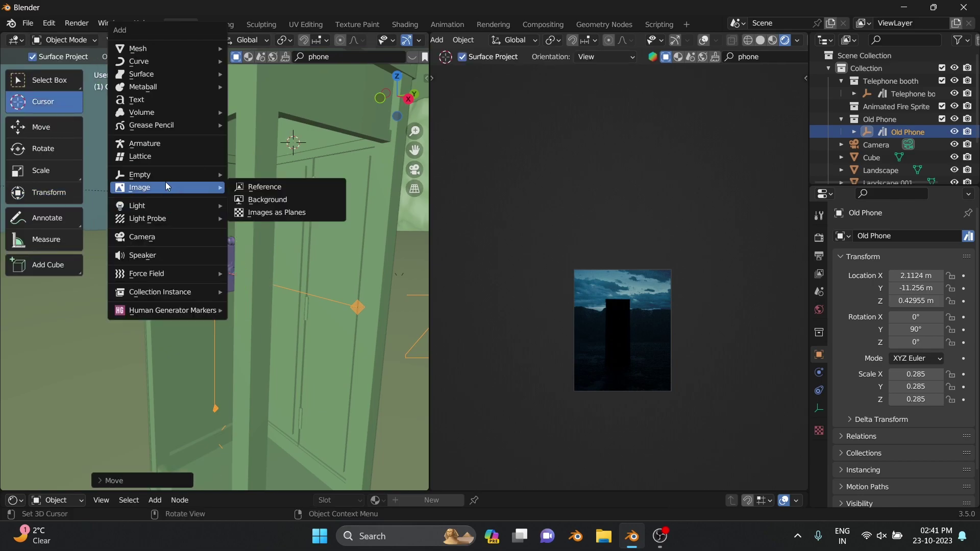
left_click(256, 246)
scroll(280, 179, "down", 5)
key("s")
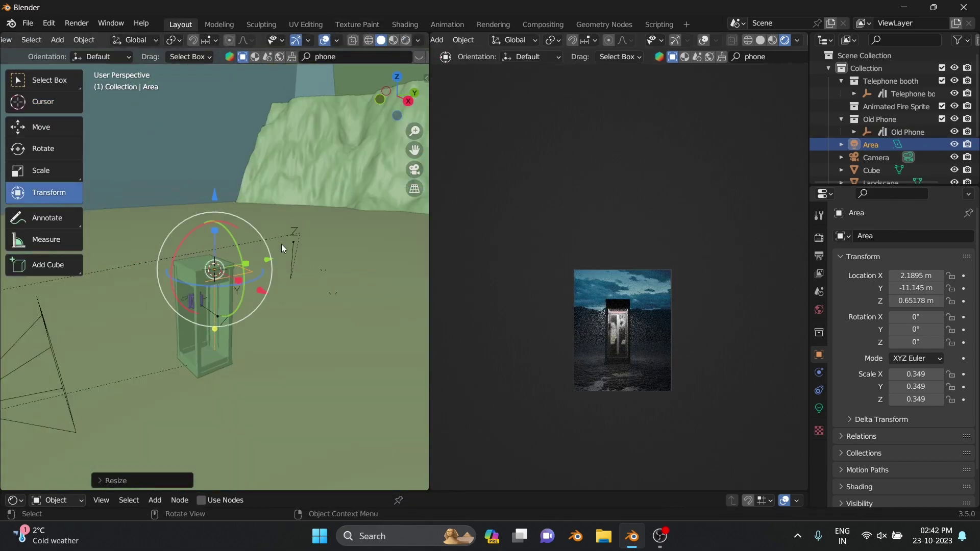
mouse_move(282, 248)
middle_mouse_down()
mouse_move(305, 318)
mouse_move(275, 268)
middle_mouse_up()
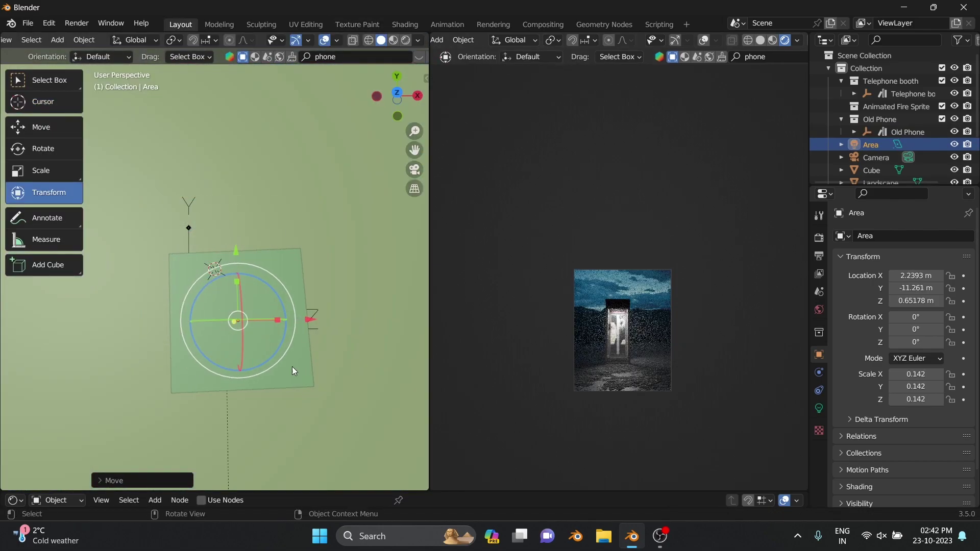
Set the area light's colour to orange.
mouse_move(292, 367)
middle_mouse_down()
mouse_move(288, 265)
mouse_move(223, 97)
middle_mouse_up()
left_click(819, 409)
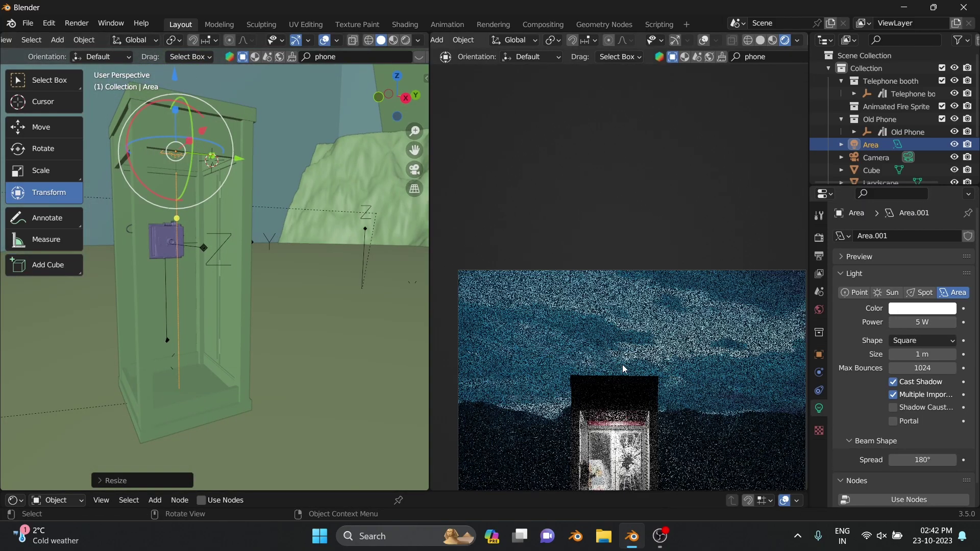
left_click(922, 308)
left_click(870, 224)
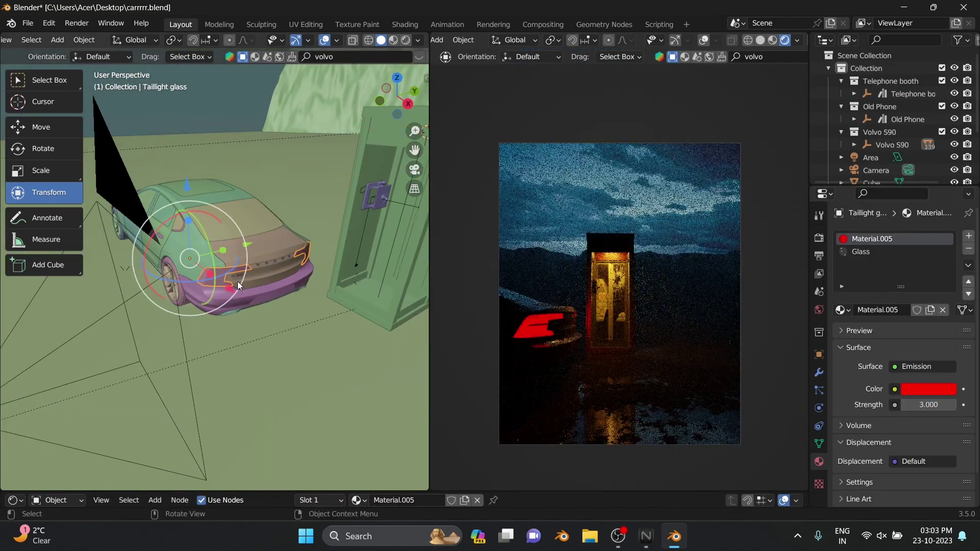
Select the Volvo's rear light, slide the car beside the booth, and enlarge the node area.
scroll(237, 281, "up", 3)
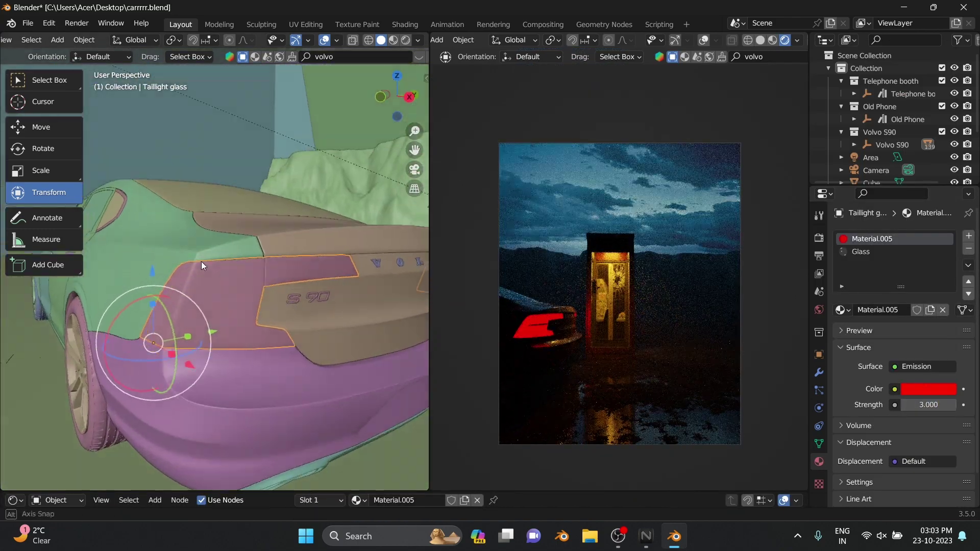
scroll(201, 262, "up", 3)
left_click(214, 305)
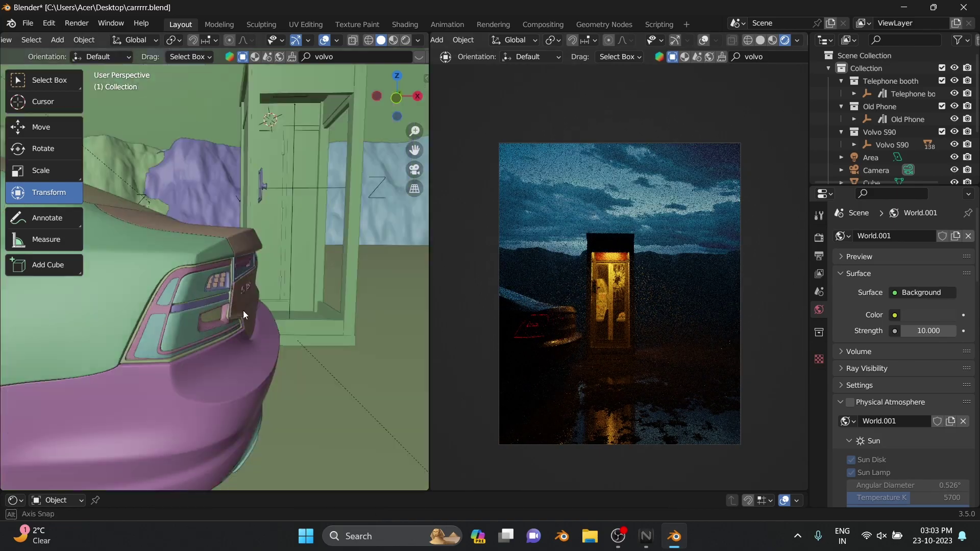
scroll(80, 297, "down", 5)
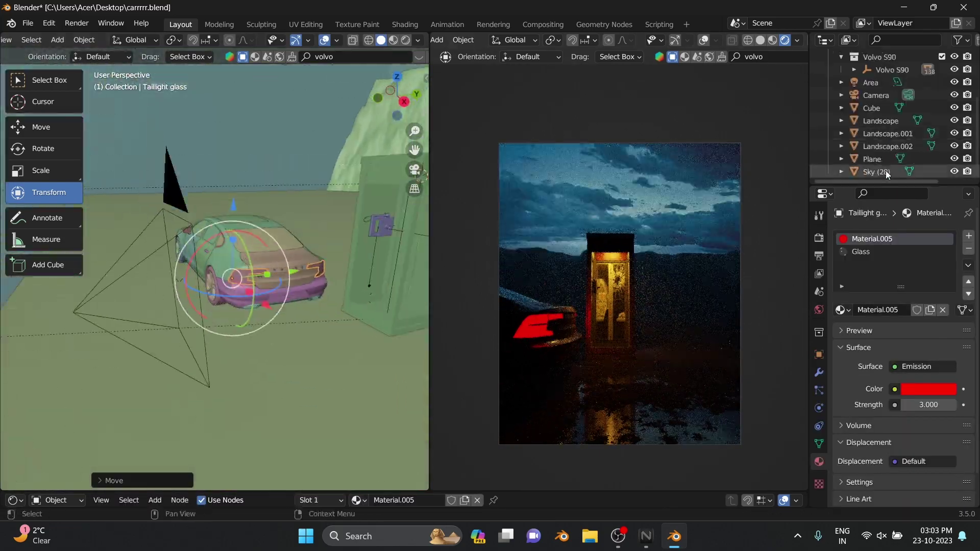
mouse_move(235, 276)
left_mouse_down()
mouse_move(263, 302)
mouse_move(237, 203)
left_mouse_up()
left_click_drag(301, 491, 301, 400)
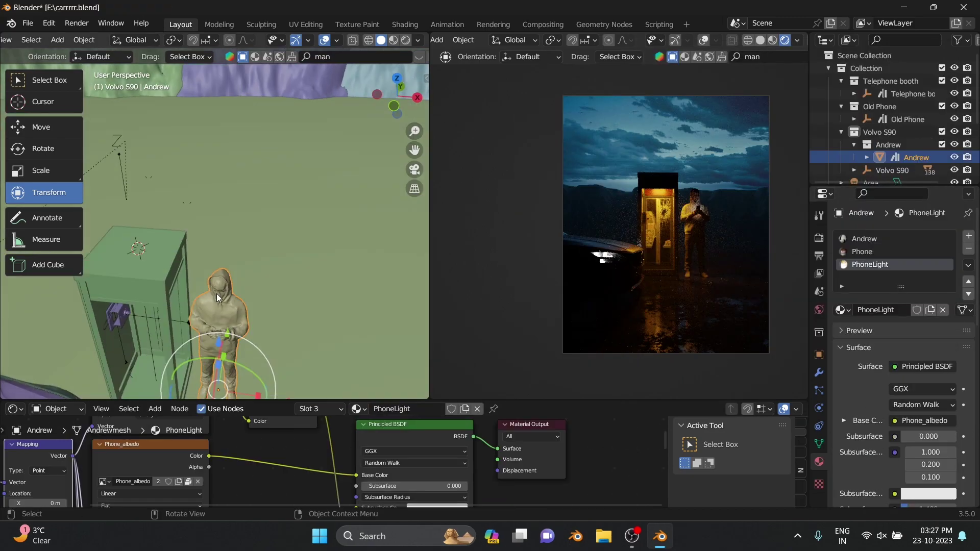
Turn the standing man and move the Volvo further left.
scroll(217, 298, "up", 8)
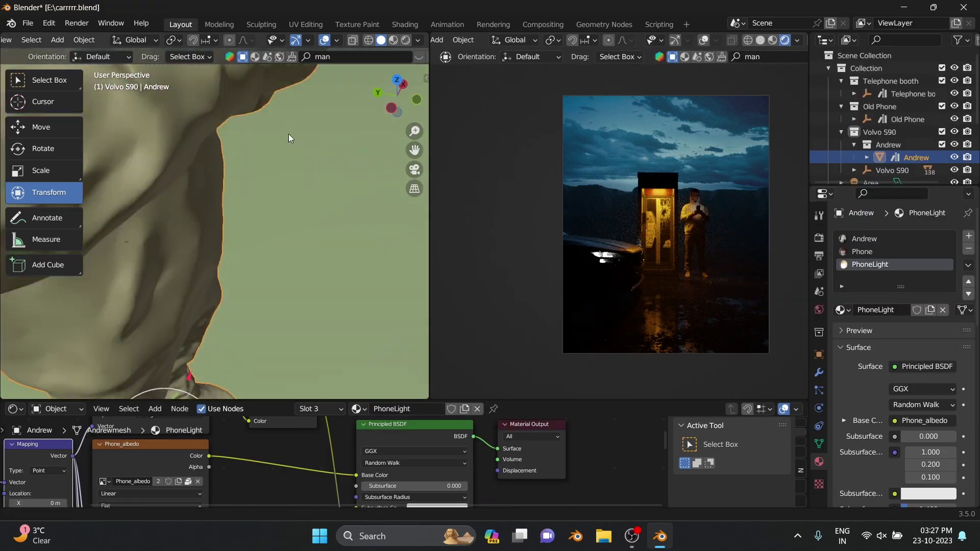
scroll(289, 134, "down", 10, "shift")
key("g")
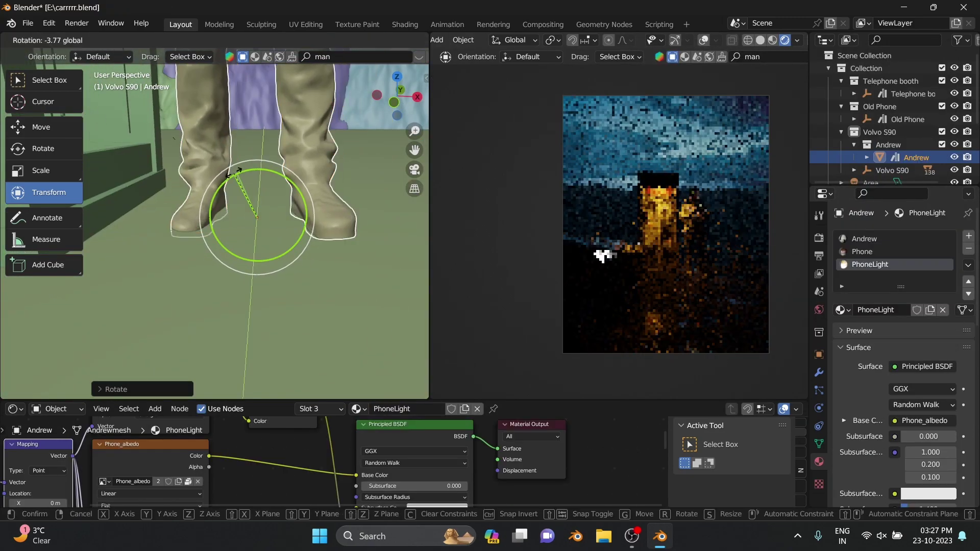
left_click(235, 173)
scroll(214, 204, "down", 5)
left_click(189, 225)
key("g")
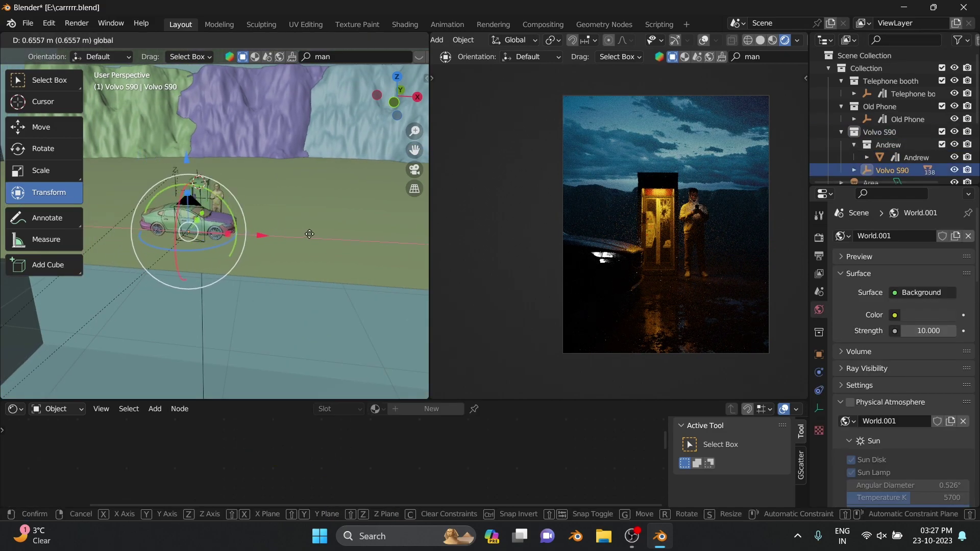
left_click(267, 229)
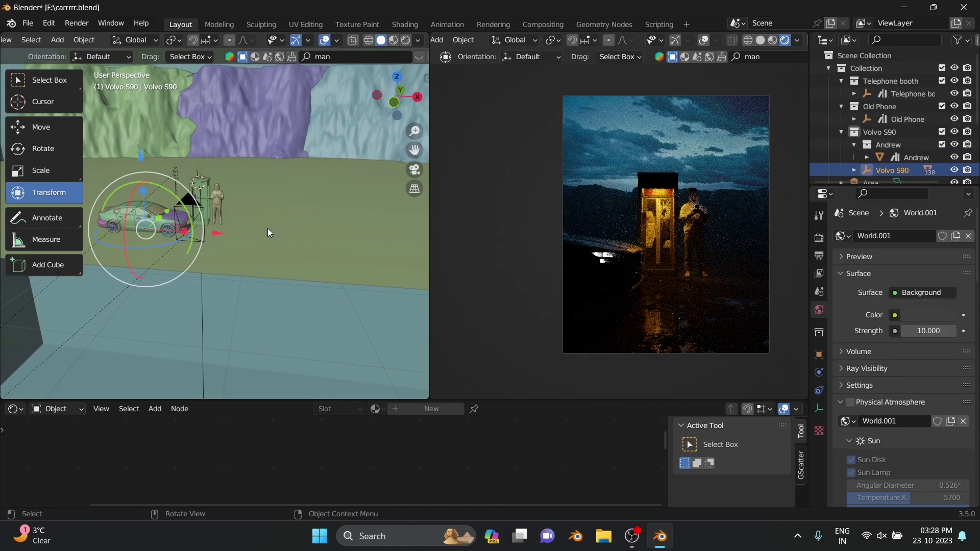
Reposition the Volvo's hood toward the booth.
left_click(148, 222)
mouse_move(148, 222)
middle_mouse_down()
mouse_move(219, 275)
mouse_move(273, 287)
mouse_move(283, 269)
middle_mouse_up()
key("r")
left_click(198, 234)
scroll(214, 245, "up", 3)
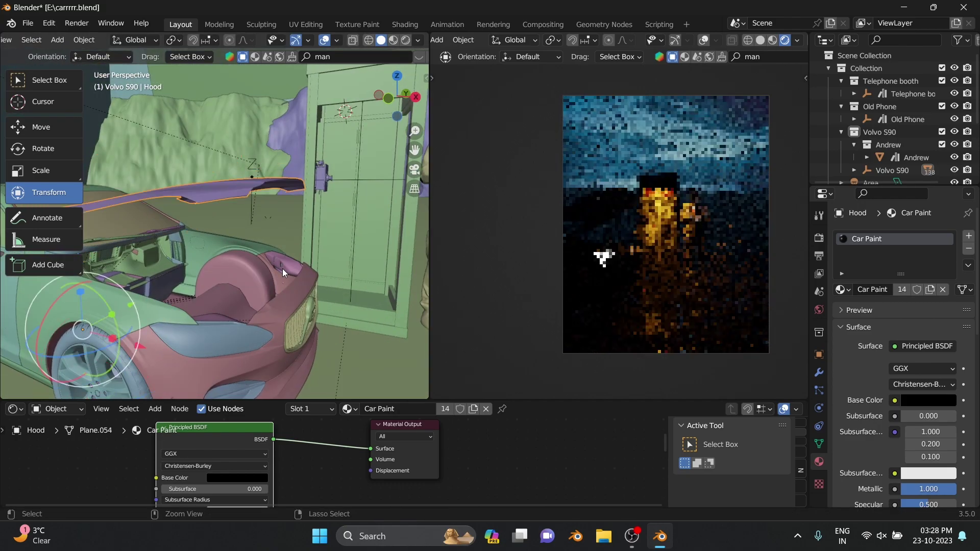
scroll(347, 194, "down", 3)
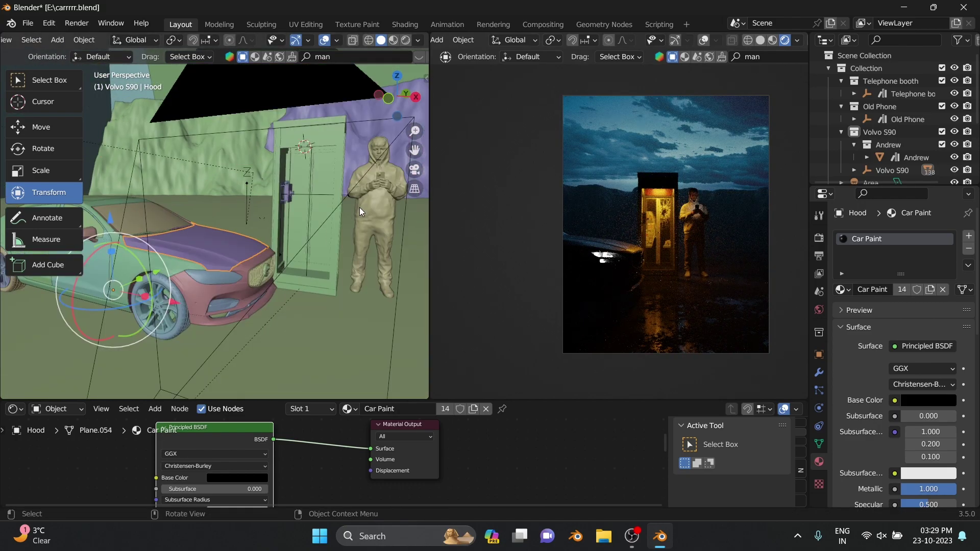
left_click(28, 23)
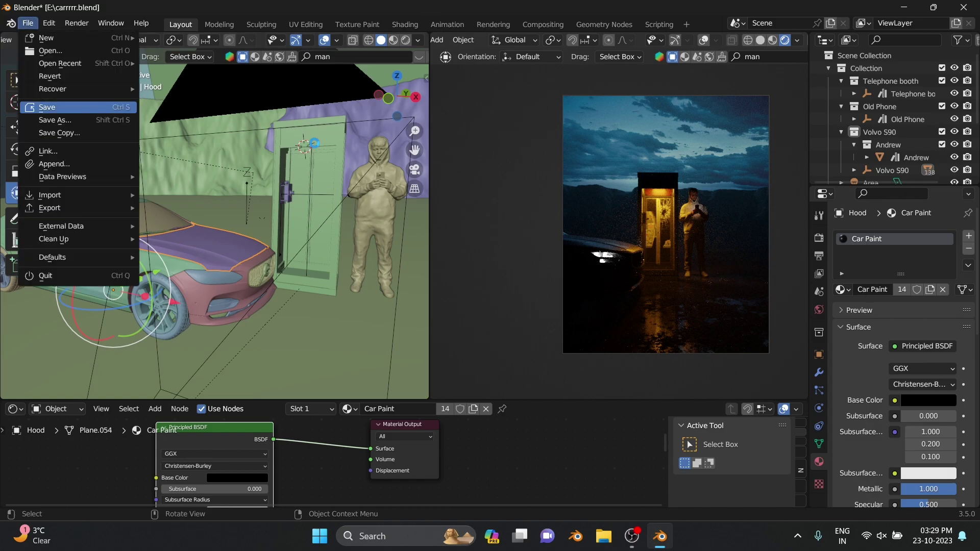
Save the project and review the render sampling and output settings.
left_click(41, 103)
left_click(819, 237)
left_click(818, 255)
scroll(890, 115, "down", 5)
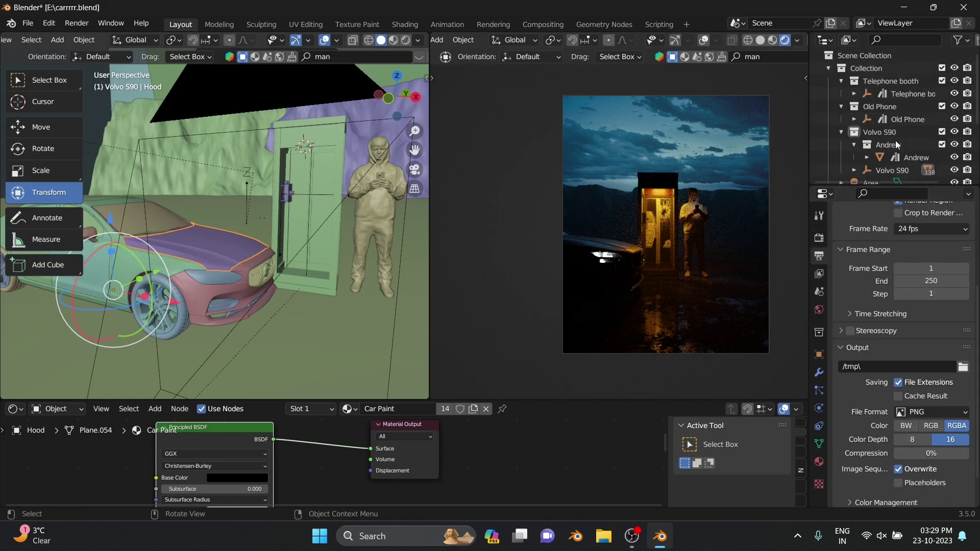
scroll(893, 128, "down", 3)
Enable depth of field on the camera.
left_click(876, 136)
left_click(819, 408)
left_click(850, 366)
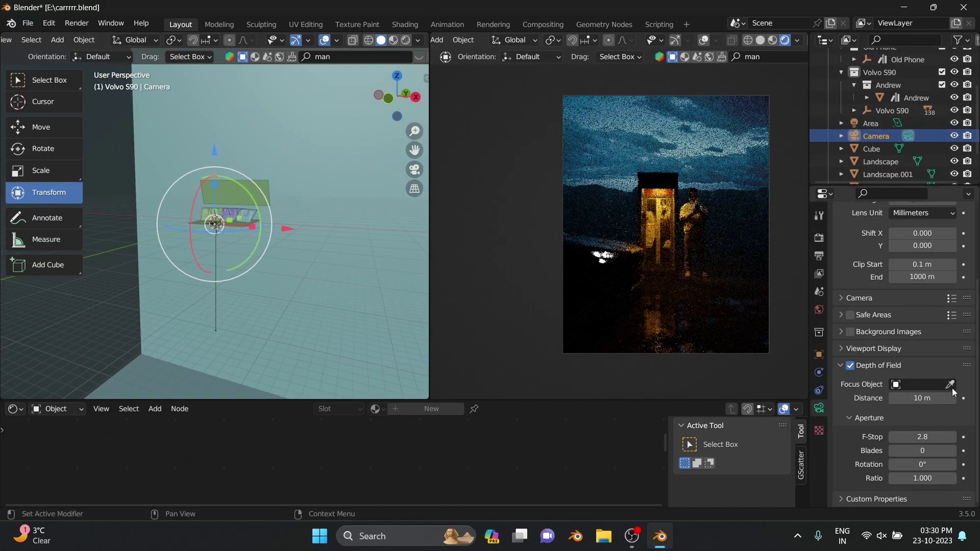
left_click(819, 237)
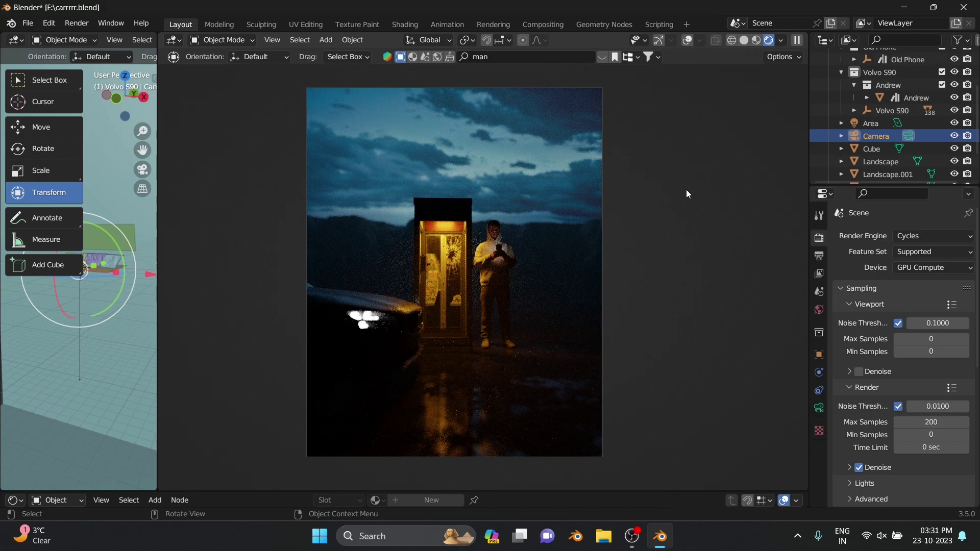
Lower the camera's F-Stop aperture and focus it on the man Andrew.
left_click(819, 409)
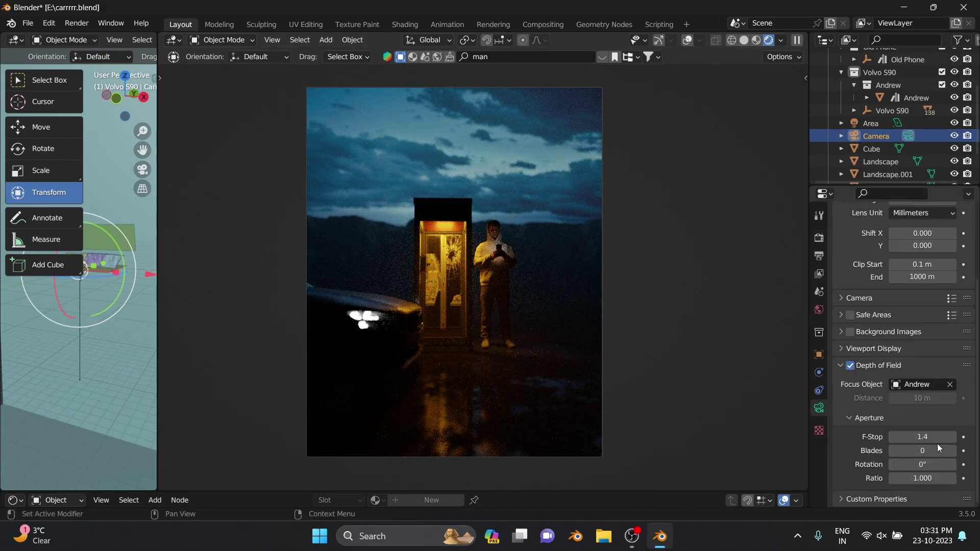
key("Return")
mouse_move(922, 451)
left_mouse_down()
mouse_move(934, 450)
mouse_move(936, 478)
left_mouse_up()
left_click(108, 253)
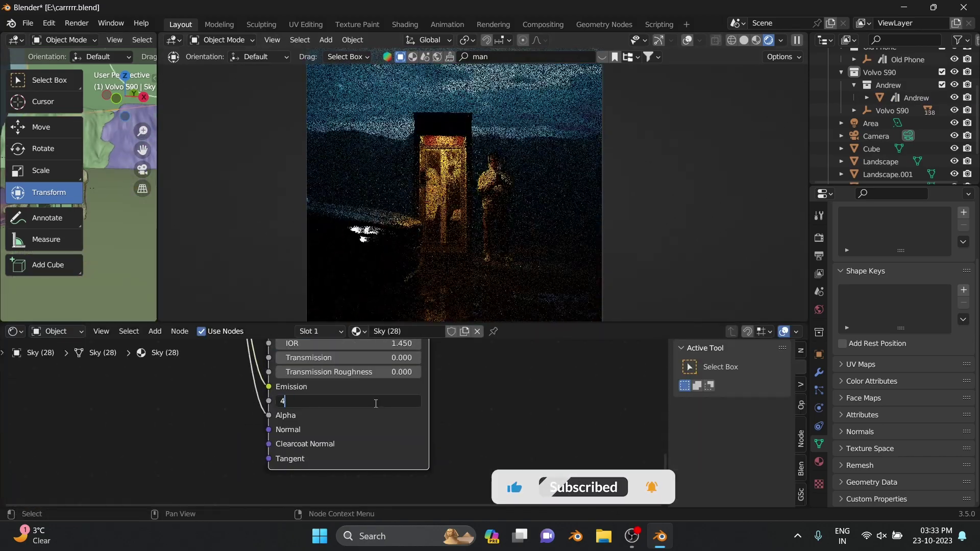
Raise sky emission strength to 4, thicken the fog, and start the F12 render.
key("Return")
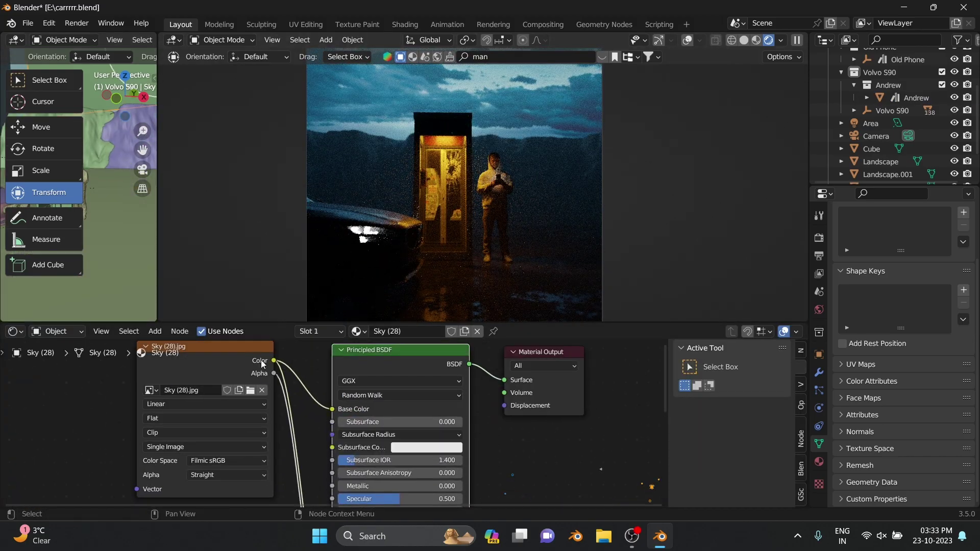
left_click(329, 440)
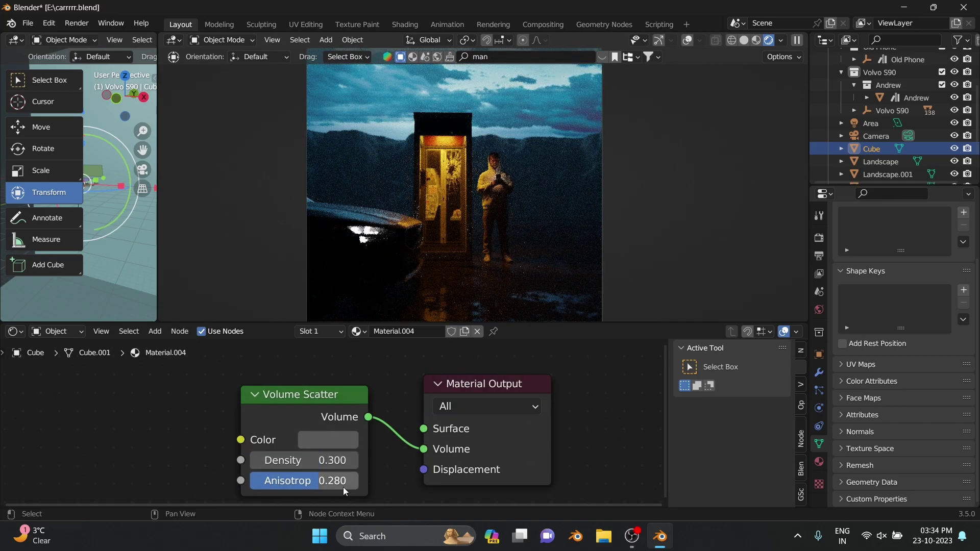
left_click_drag(343, 489, 347, 460)
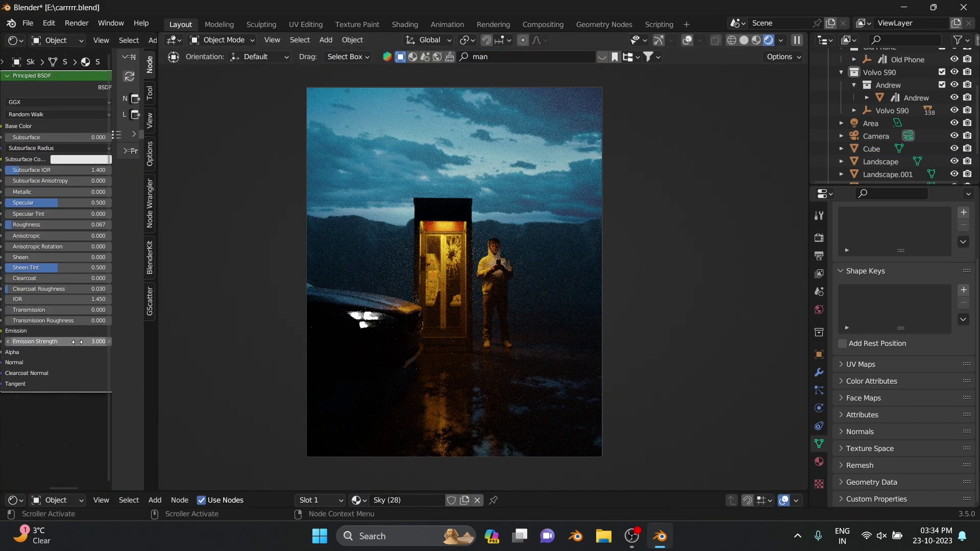
key("F12")
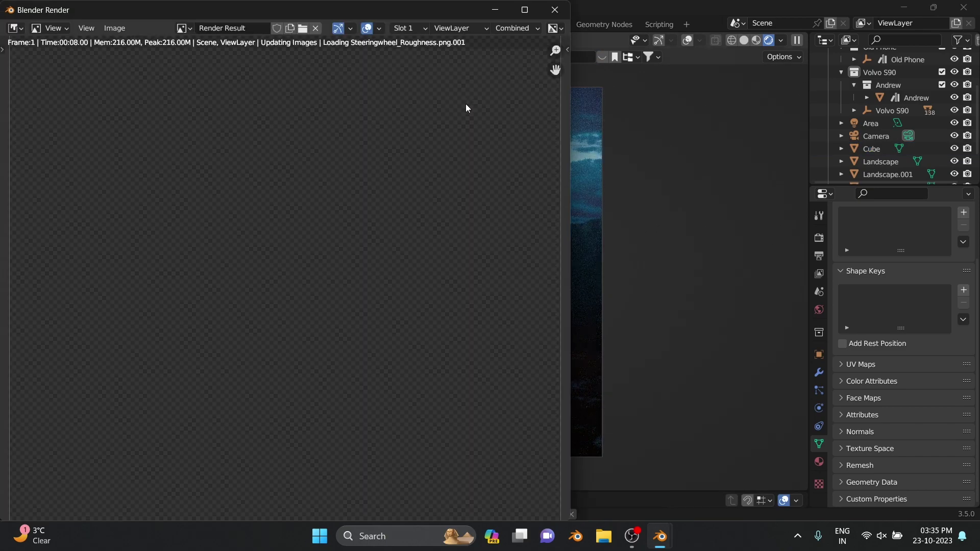